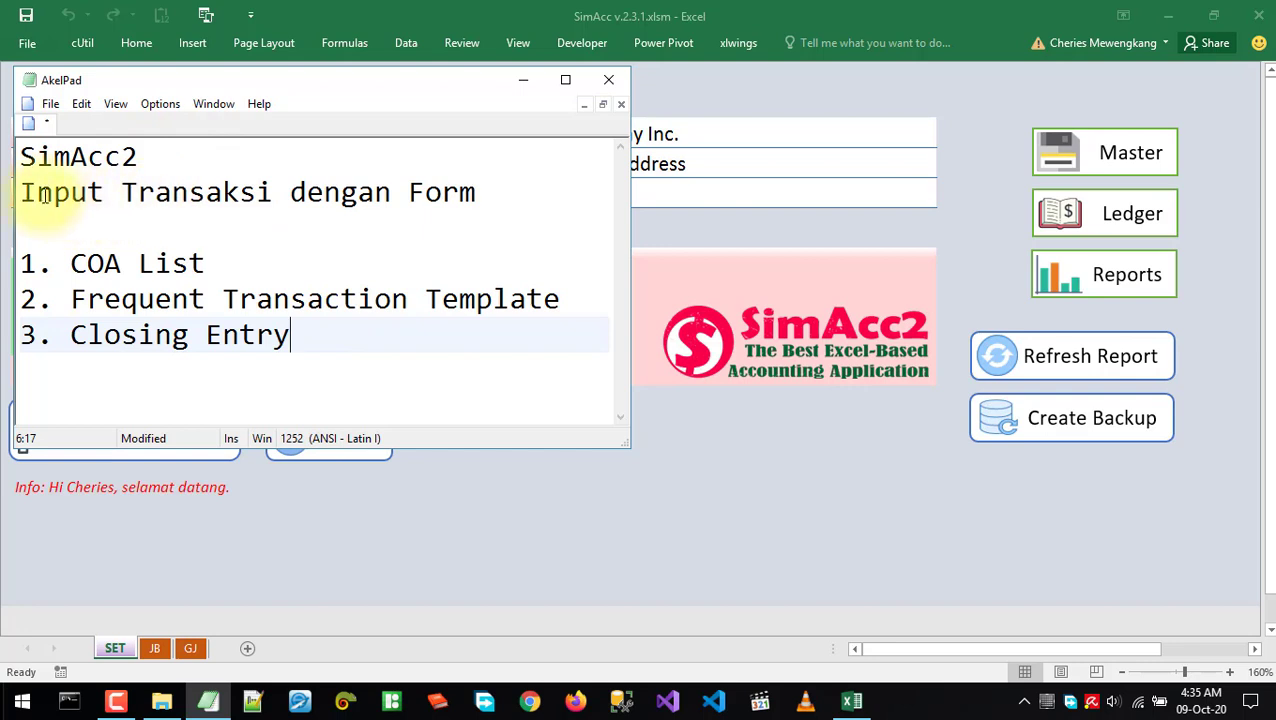
Review the notes on form-based transaction input and its three topics, and minimize the notes window
{"action": "left_click_drag", "start_coordinate": [102, 192], "coordinate": [290, 192]}
{"action": "left_click", "coordinate": [387, 192]}
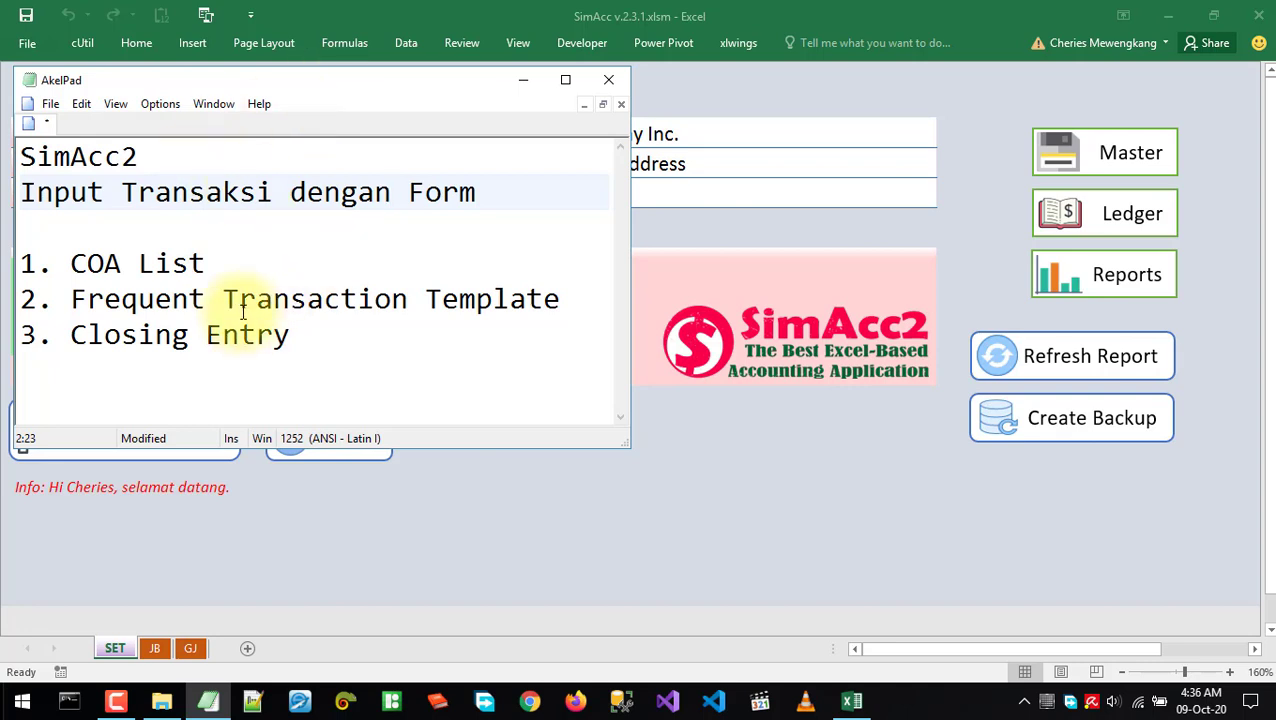
{"action": "left_click_drag", "start_coordinate": [74, 264], "coordinate": [190, 265]}
{"action": "left_click_drag", "start_coordinate": [86, 300], "coordinate": [241, 299]}
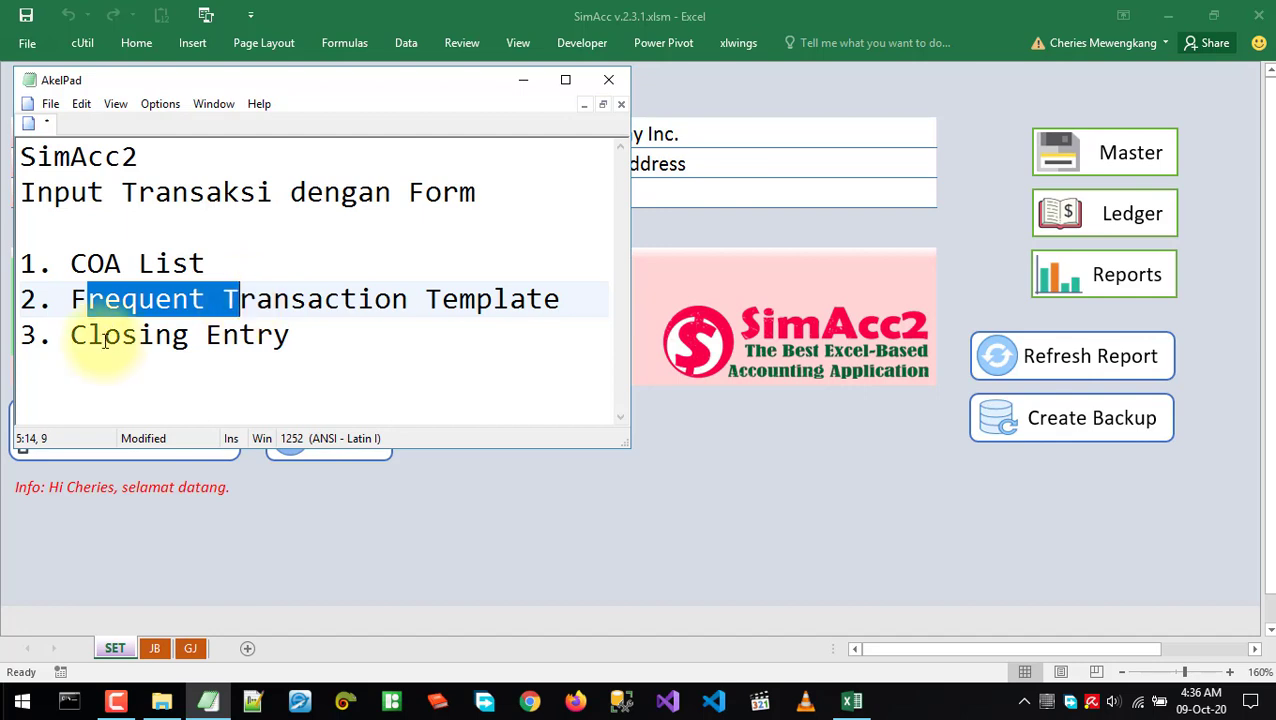
{"action": "left_click_drag", "start_coordinate": [104, 336], "coordinate": [257, 336]}
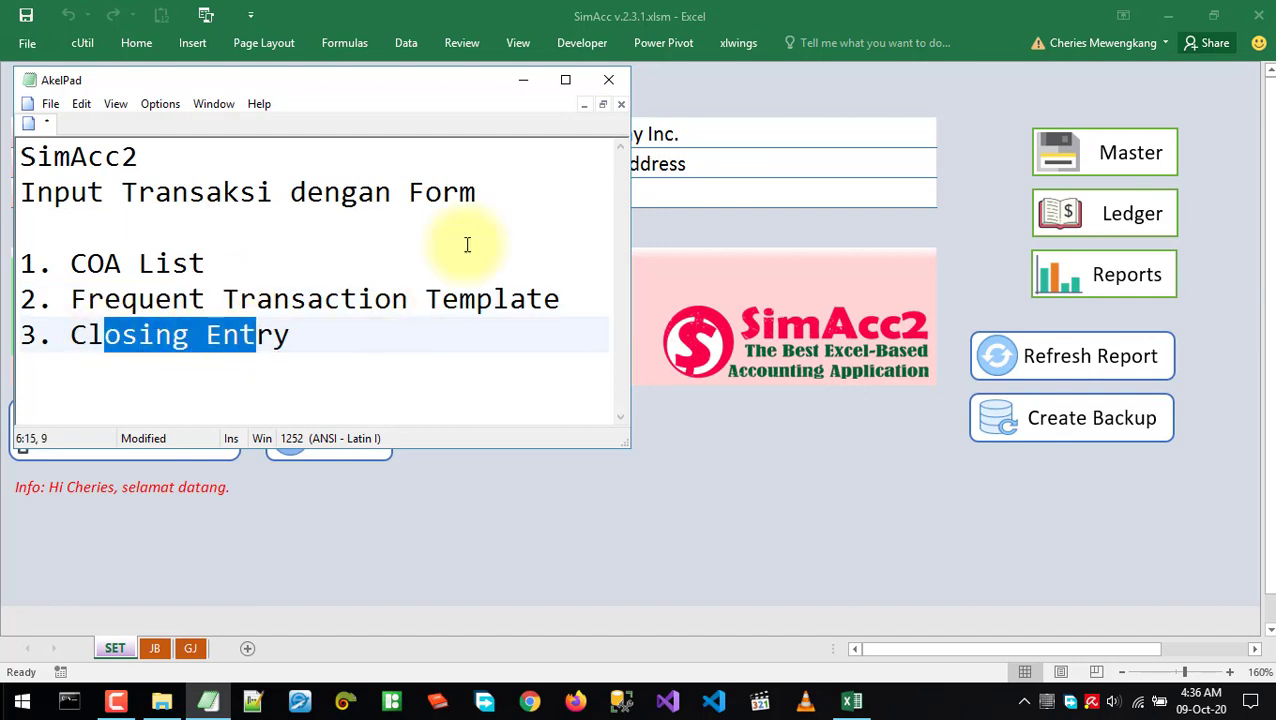
{"action": "left_click", "coordinate": [523, 80]}
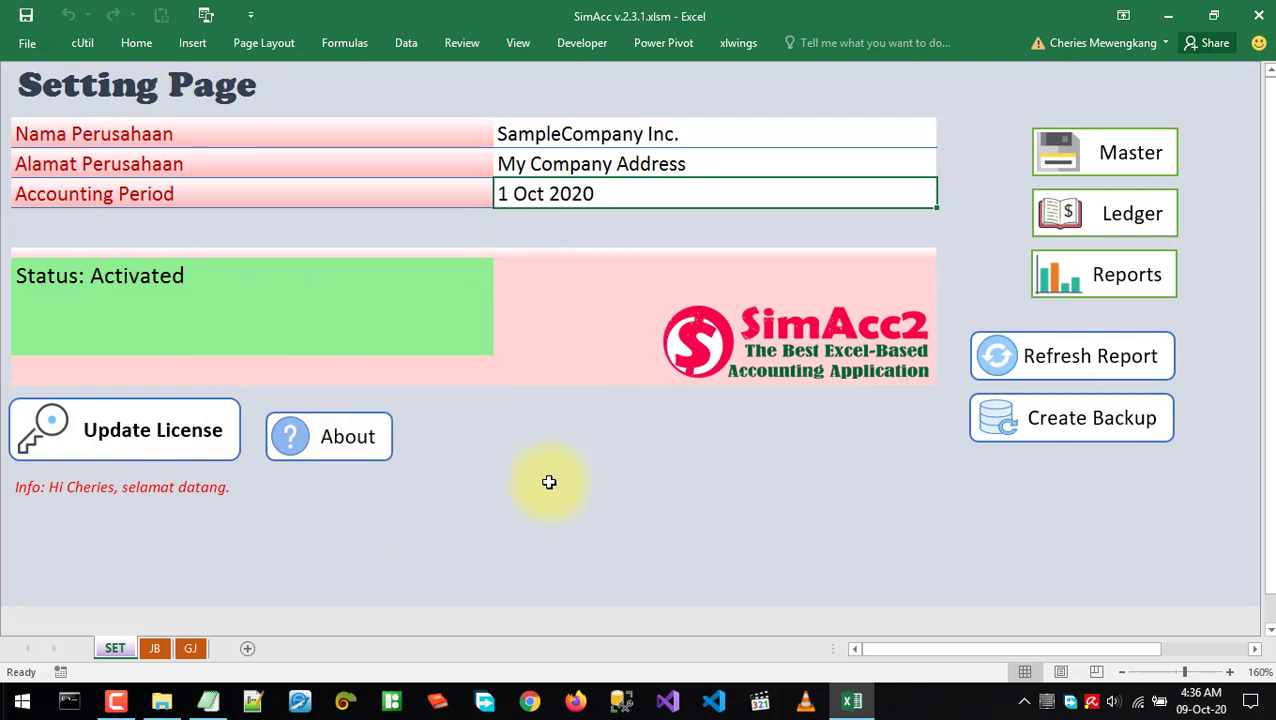
Open the new-transaction form from the GJ sheet and try adding a frequent transaction with the fields still empty
{"action": "left_click", "coordinate": [190, 649]}
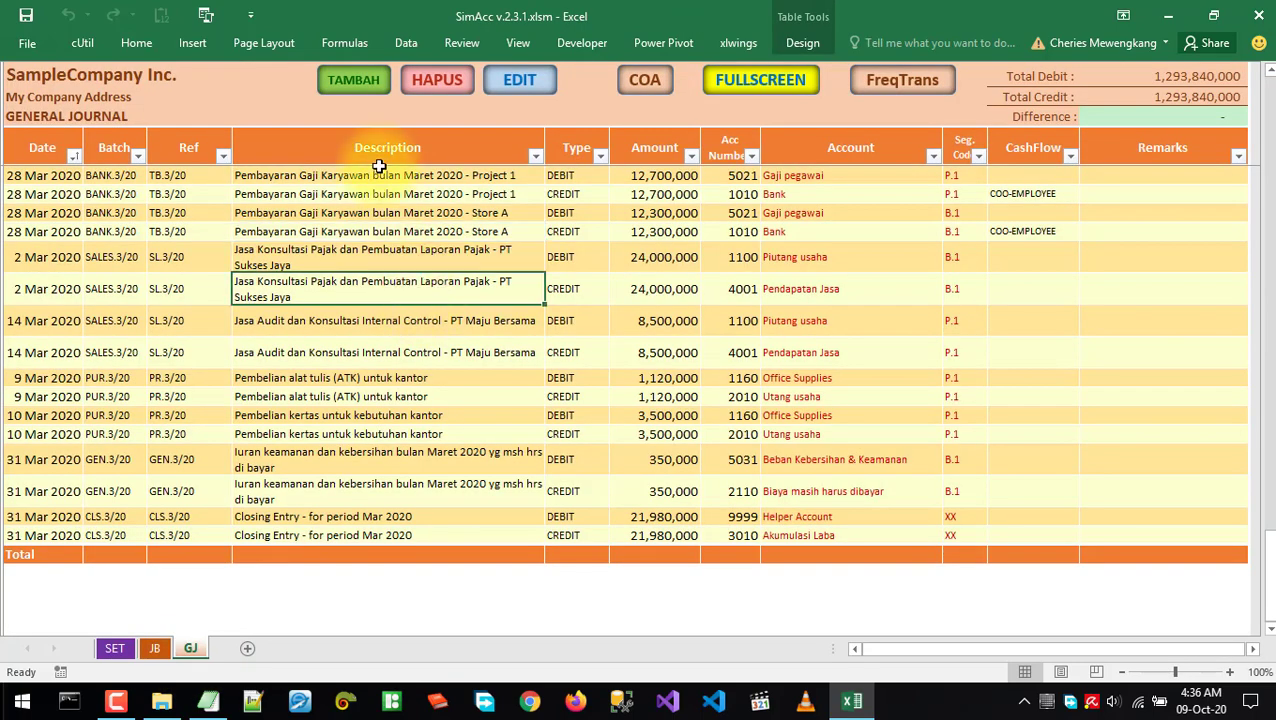
{"action": "left_click", "coordinate": [356, 84]}
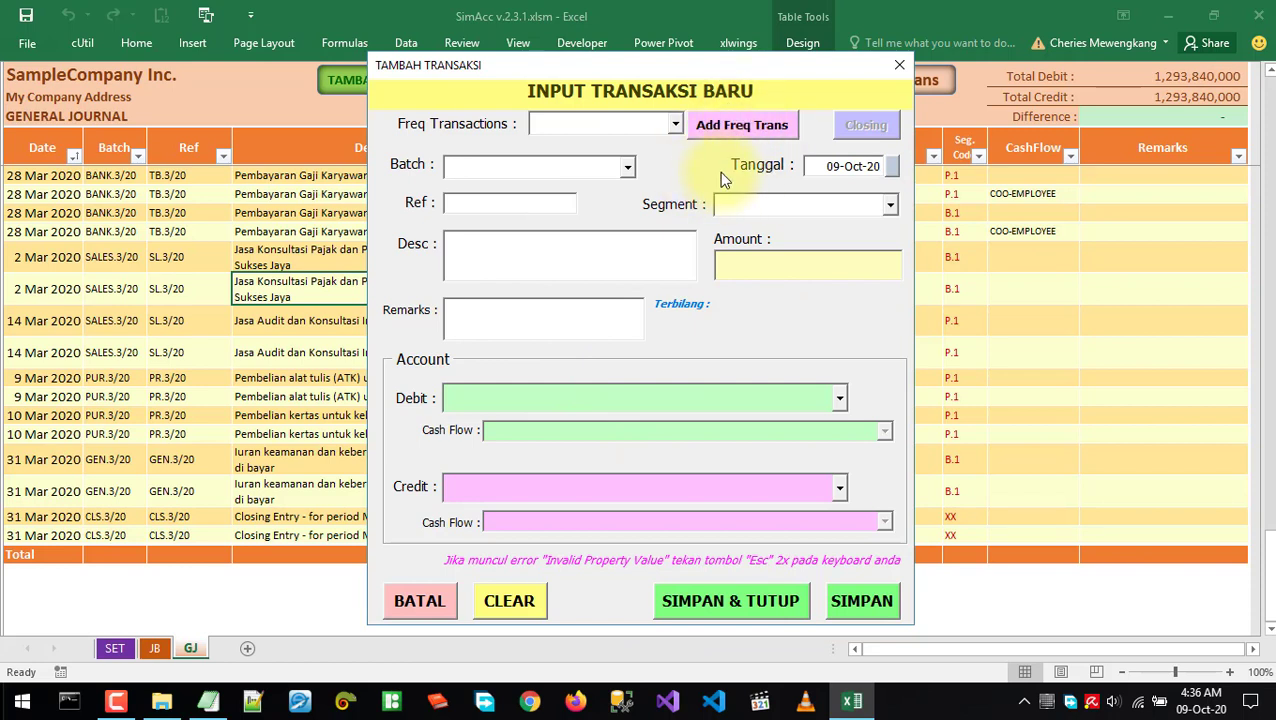
{"action": "left_click", "coordinate": [725, 130]}
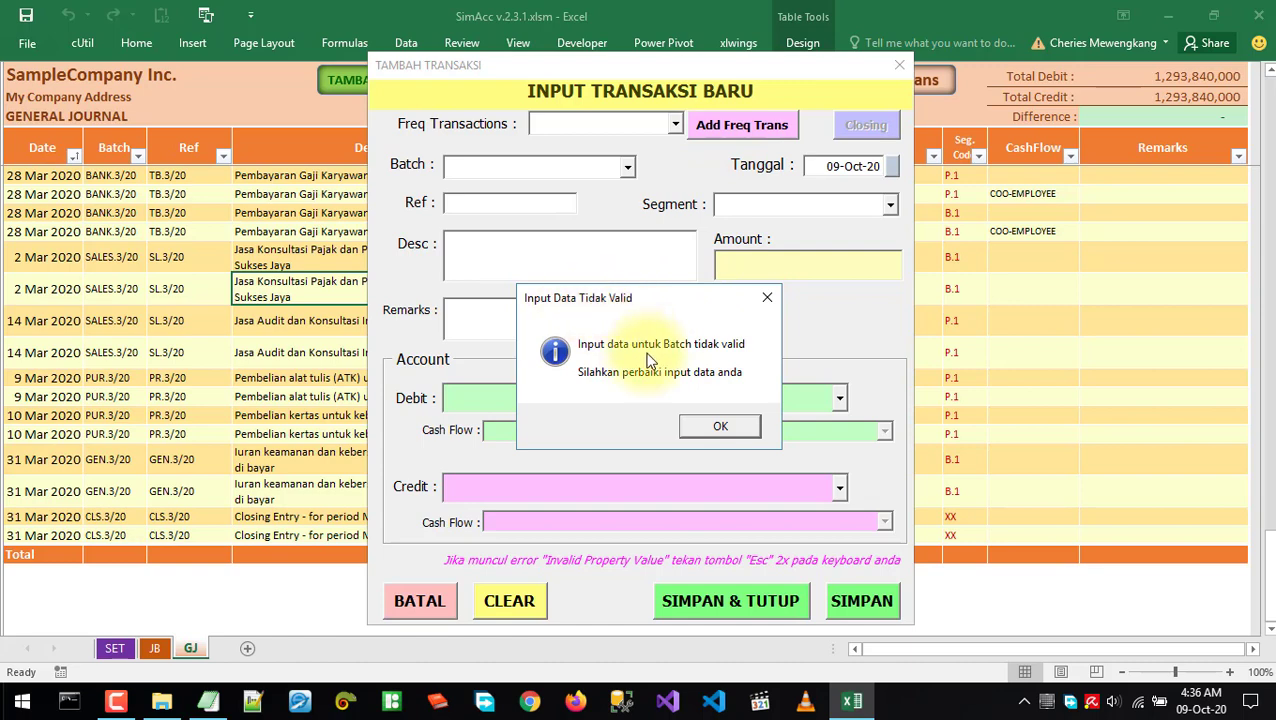
{"action": "left_click", "coordinate": [718, 427]}
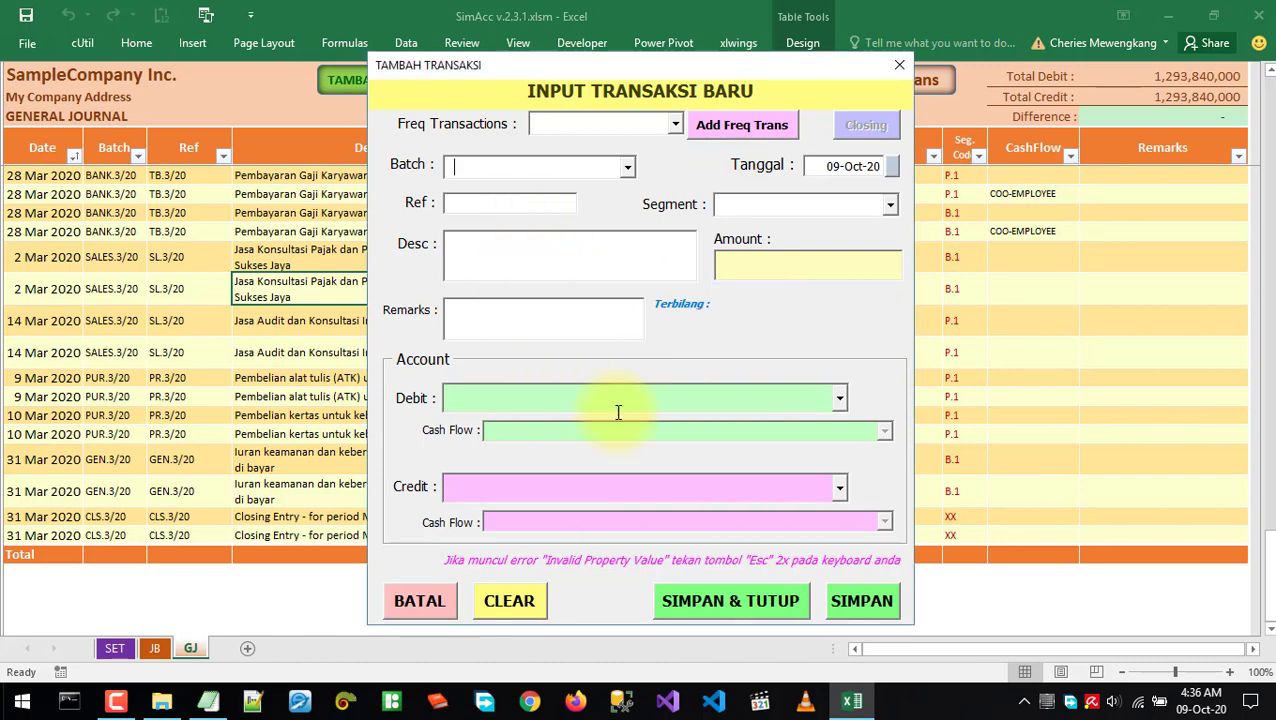
Set the new transaction's batch to TEST, its reference to DA.001 and its segment to XX-Others
{"action": "left_click", "coordinate": [627, 168]}
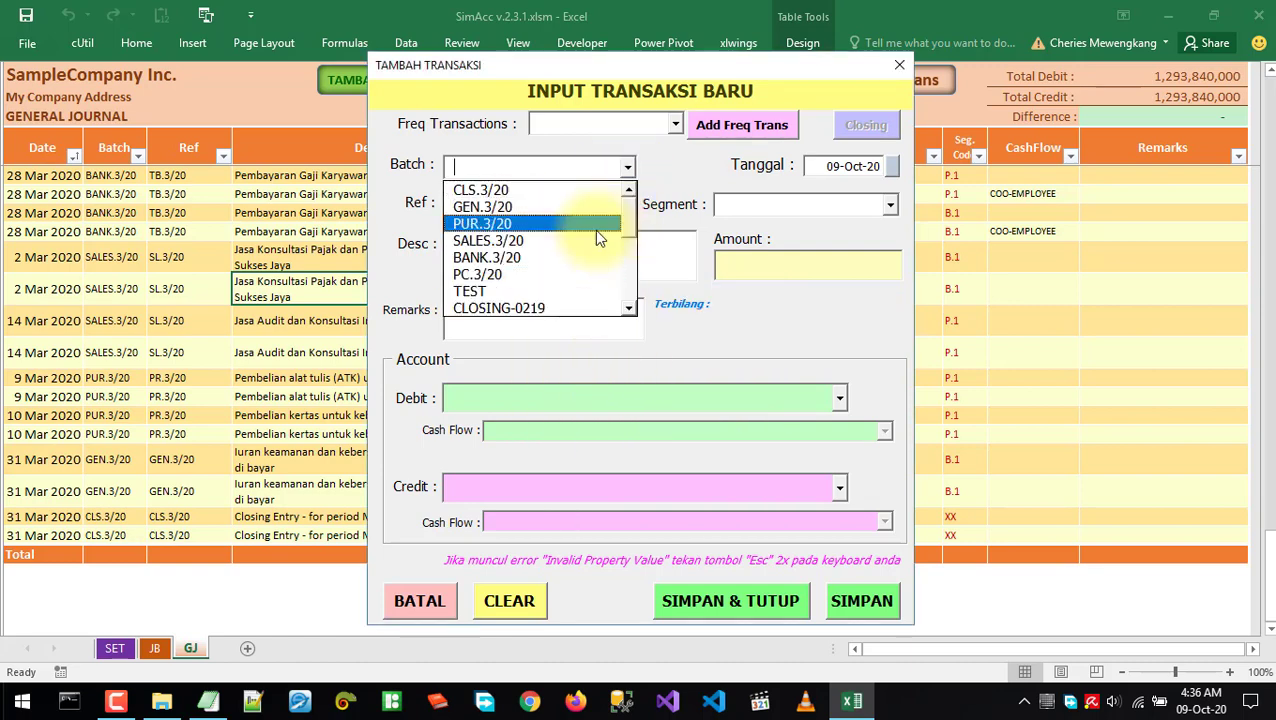
{"action": "left_click", "coordinate": [490, 288]}
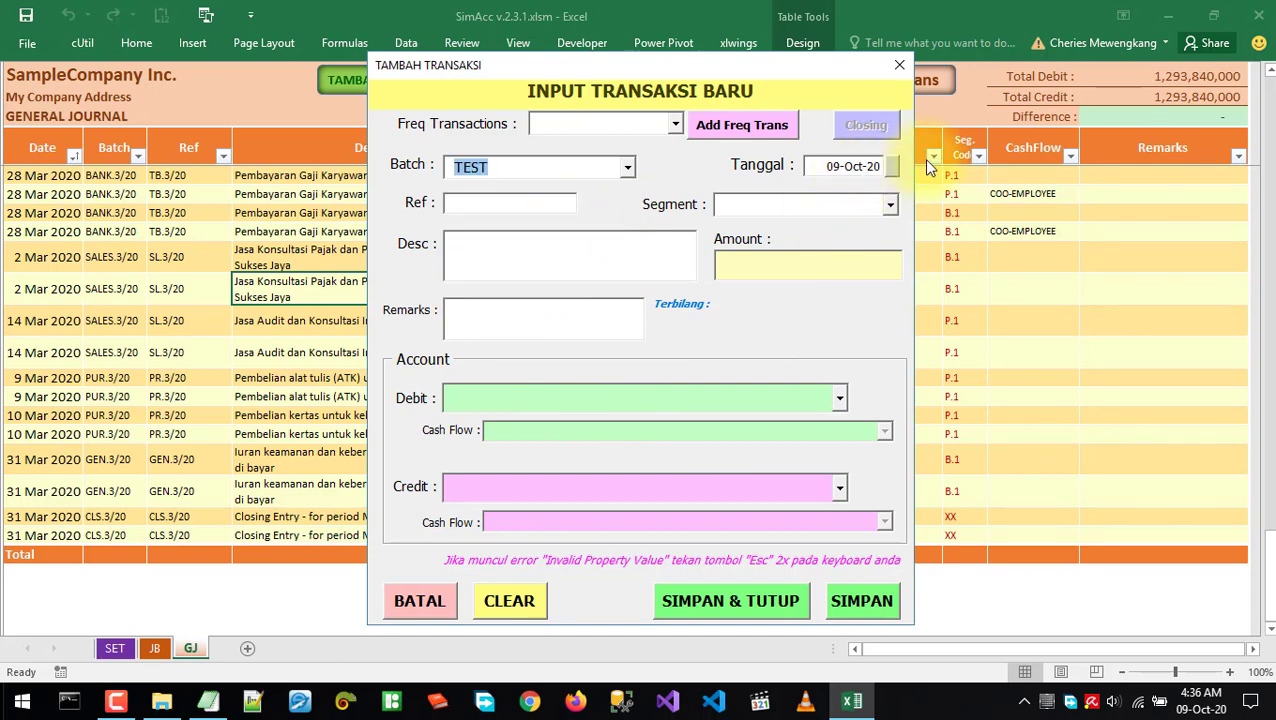
{"action": "left_click", "coordinate": [507, 204]}
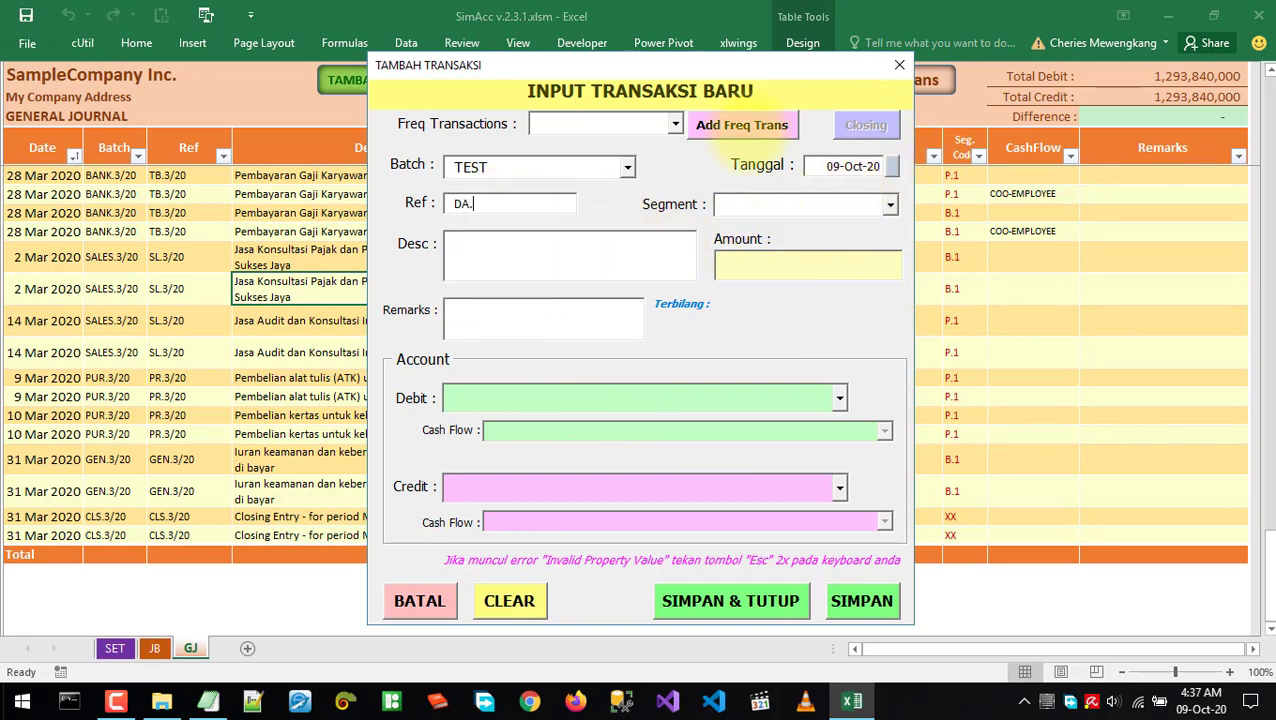
{"action": "type", "text": "DA.001"}
{"action": "key", "text": "Tab"}
{"action": "left_click", "coordinate": [889, 205]}
{"action": "left_click", "coordinate": [760, 263]}
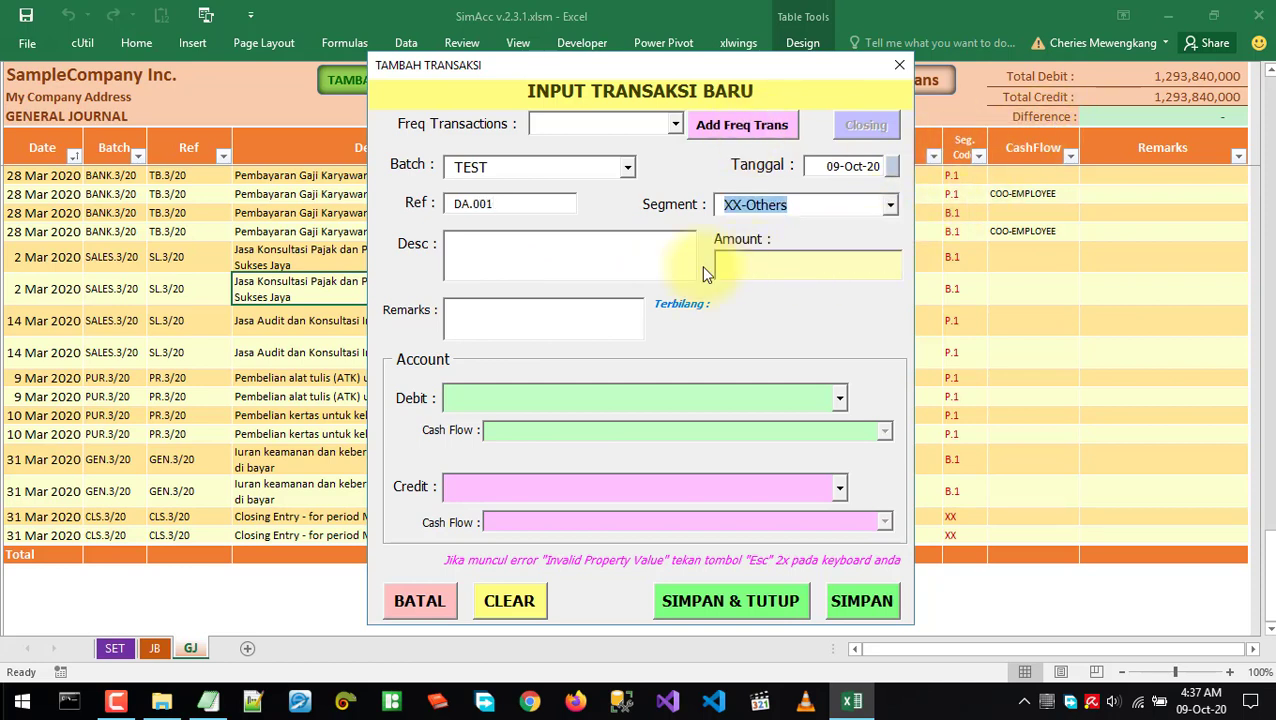
Enter the description "Depresiasi Aktiva - Gedung" and an amount of 5,000,000 for the transaction
{"action": "left_click", "coordinate": [541, 262]}
{"action": "type", "text": "De"}
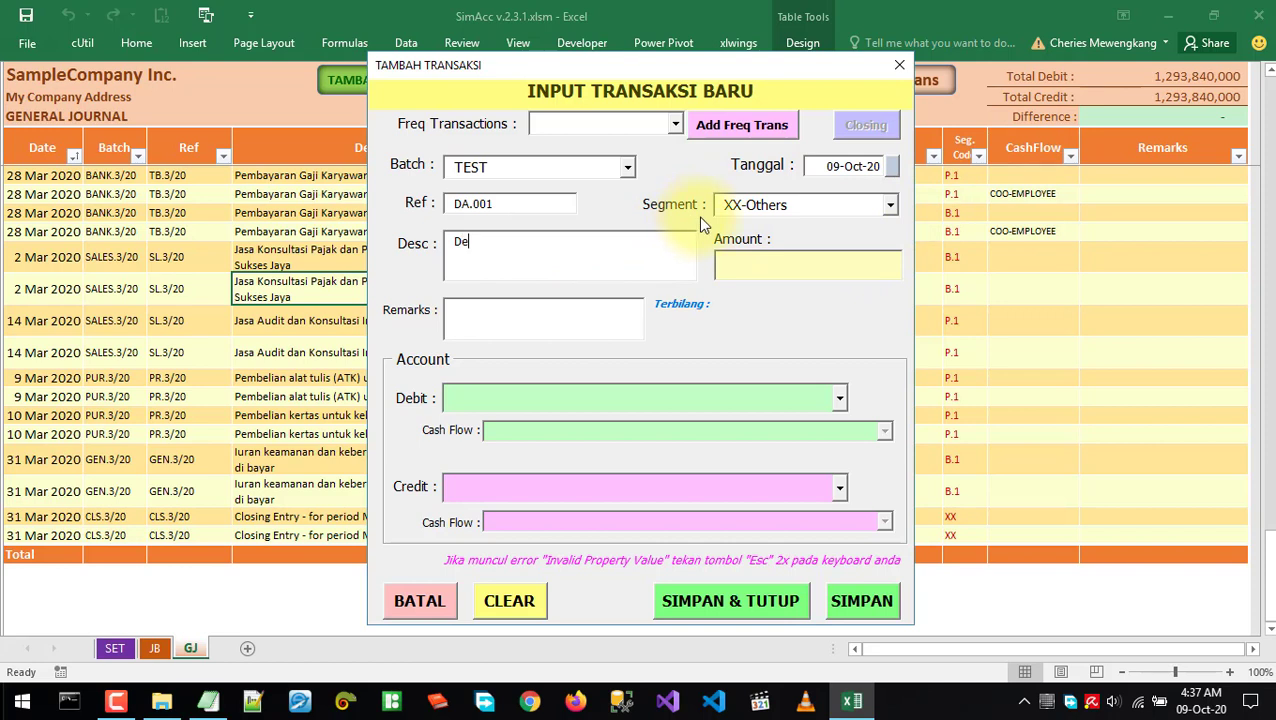
{"action": "type", "text": "presiasi Aktiva - "}
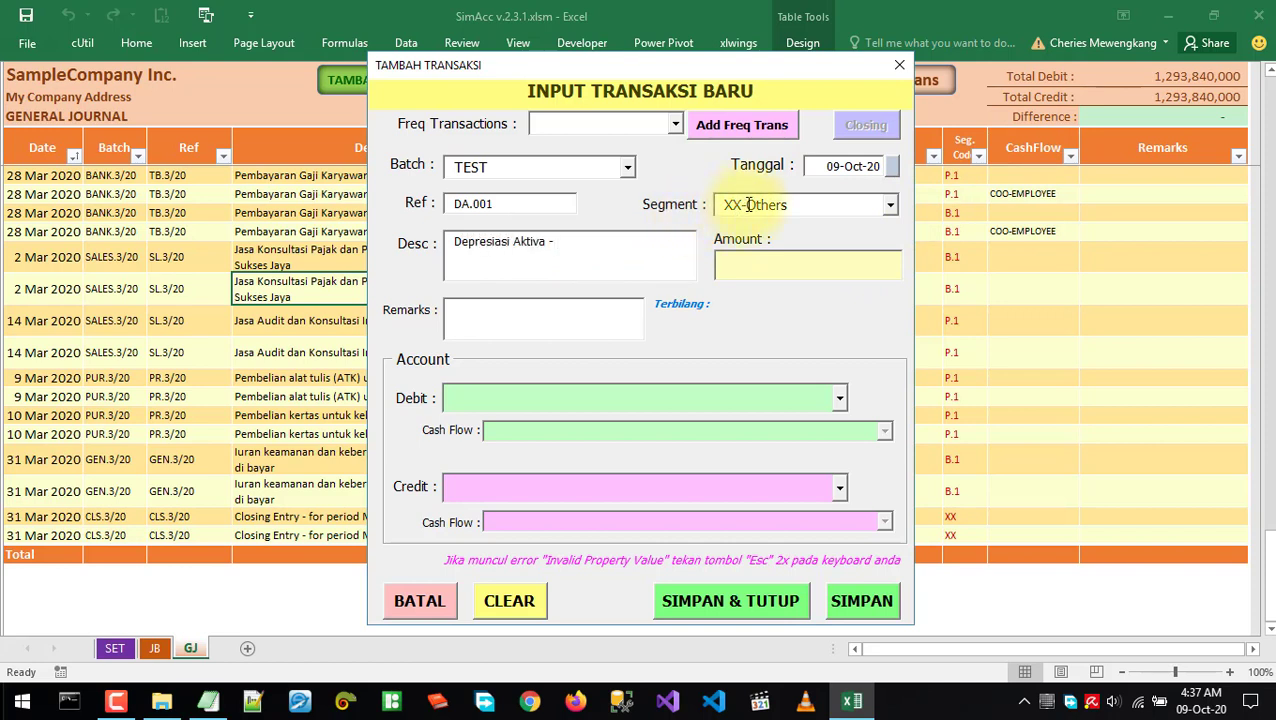
{"action": "type", "text": "Gedung"}
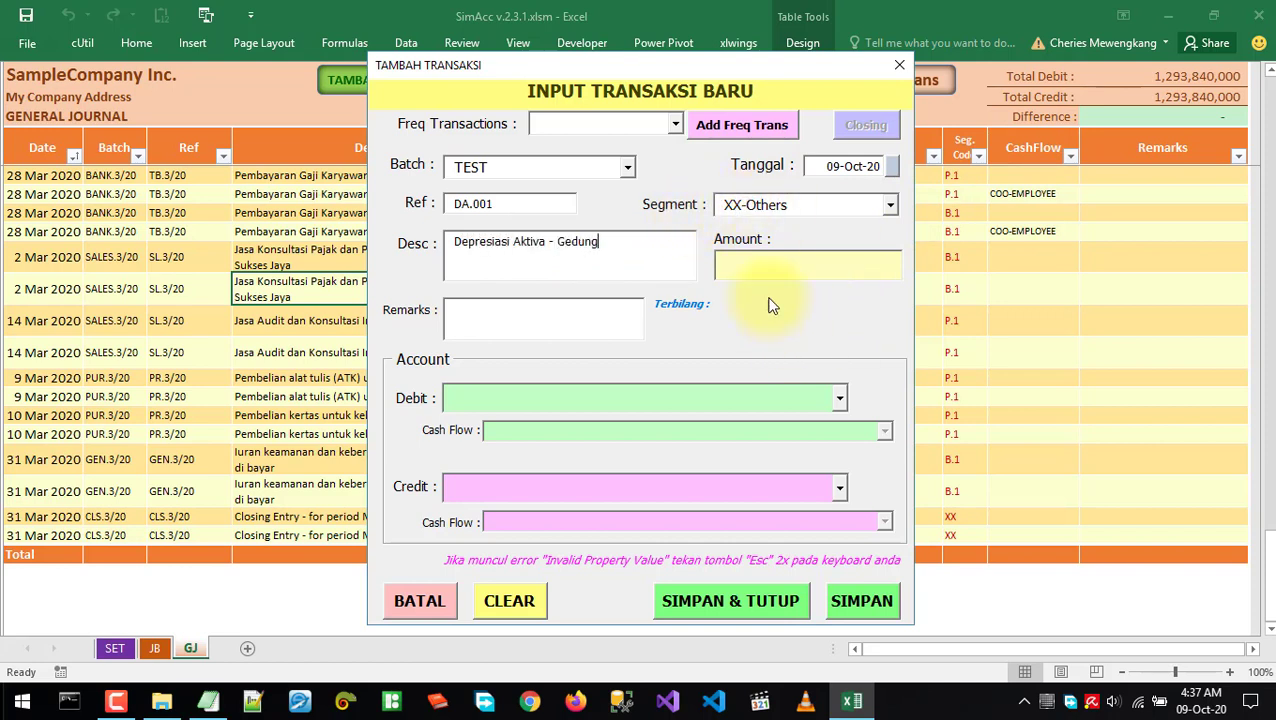
{"action": "left_click", "coordinate": [763, 267]}
{"action": "type", "text": "5000000"}
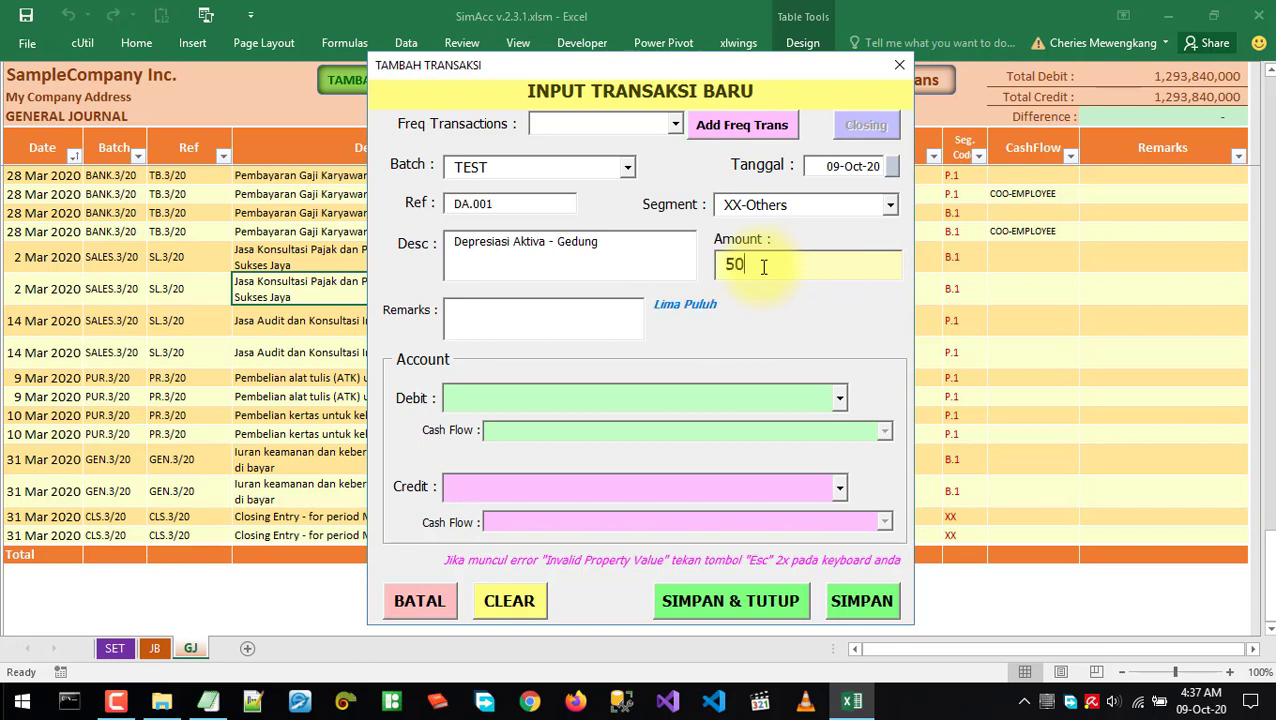
{"action": "left_click", "coordinate": [527, 322]}
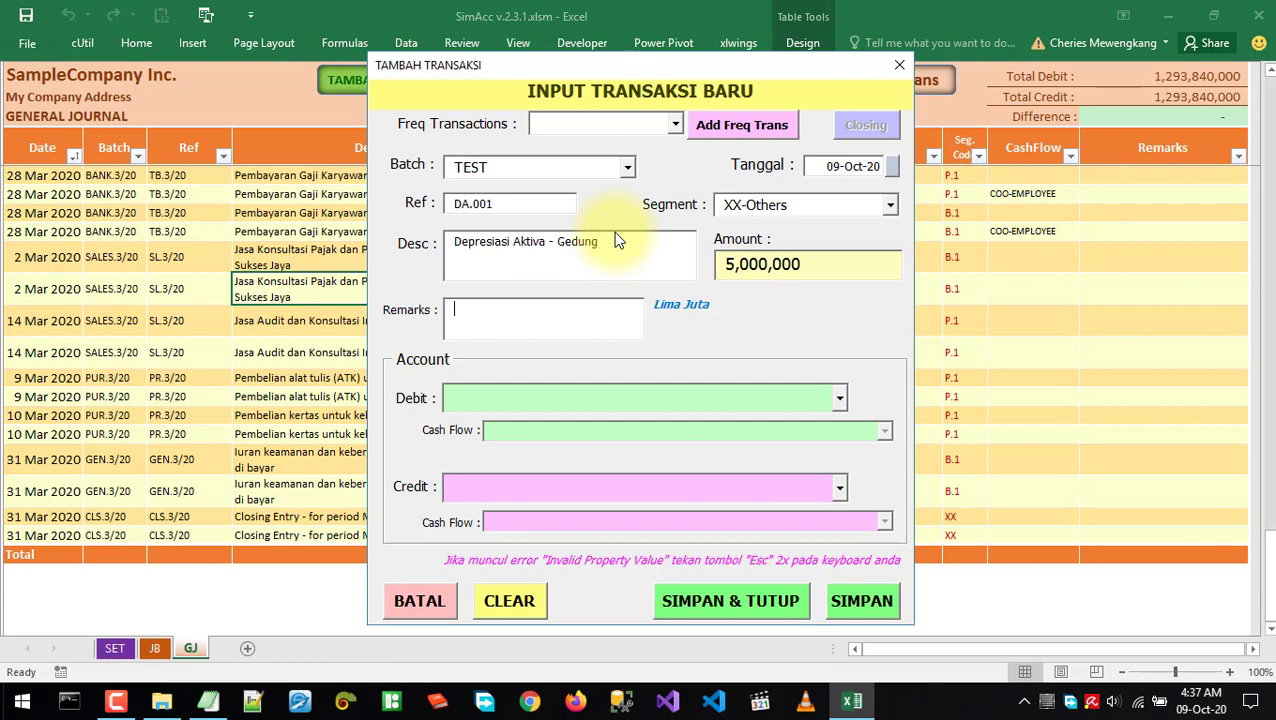
Set the transaction's debit account to 5050-Beban Penyusutan
{"action": "left_click", "coordinate": [839, 398]}
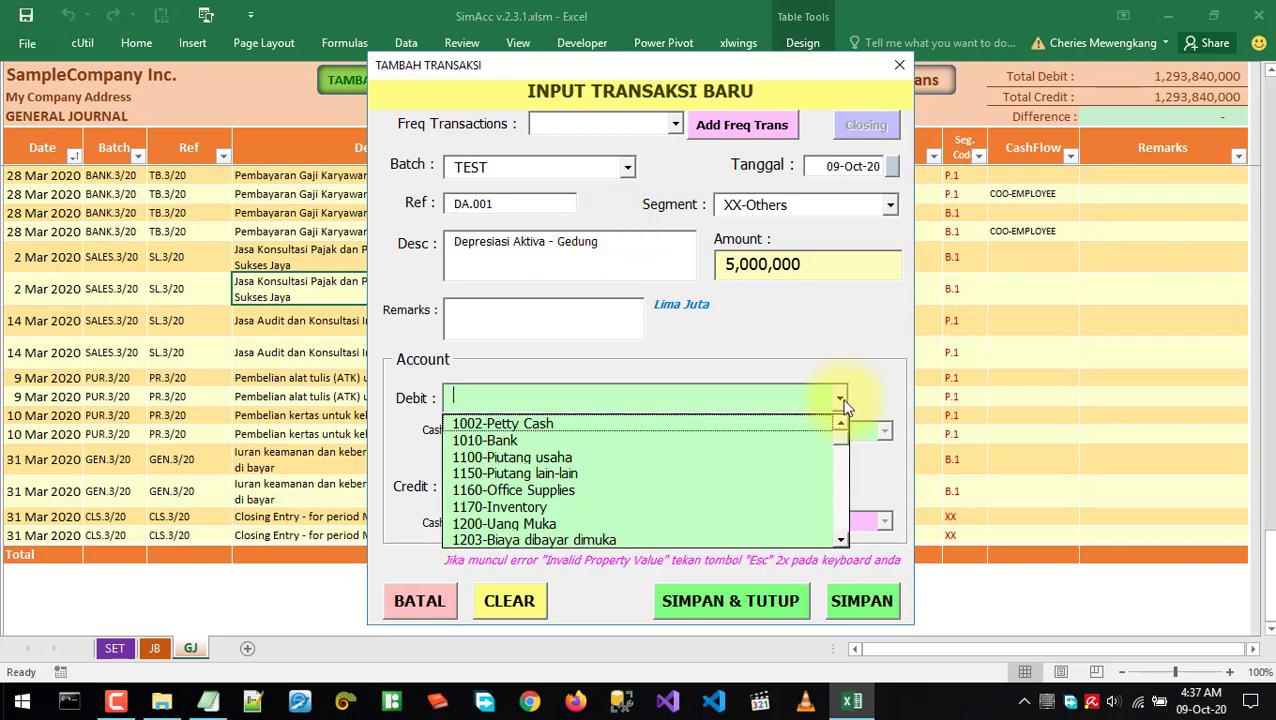
{"action": "left_click", "coordinate": [633, 401]}
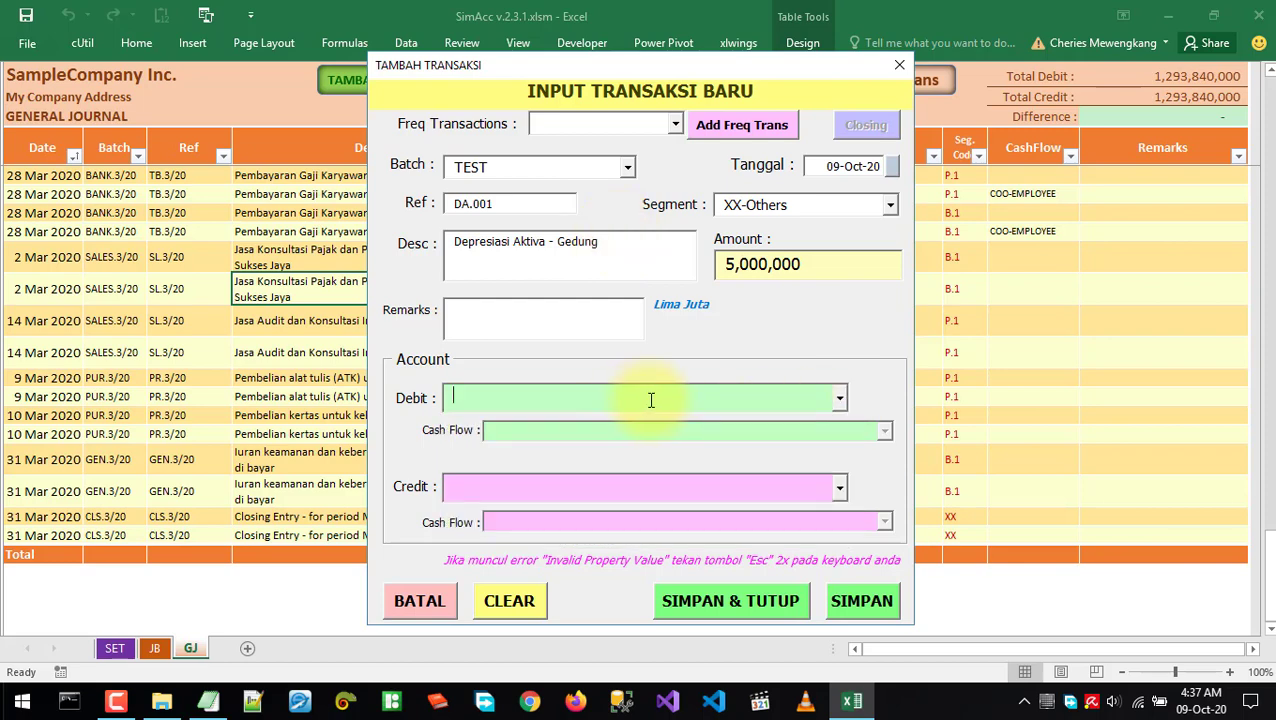
{"action": "type", "text": "5001-Harga Pokok Penjualan"}
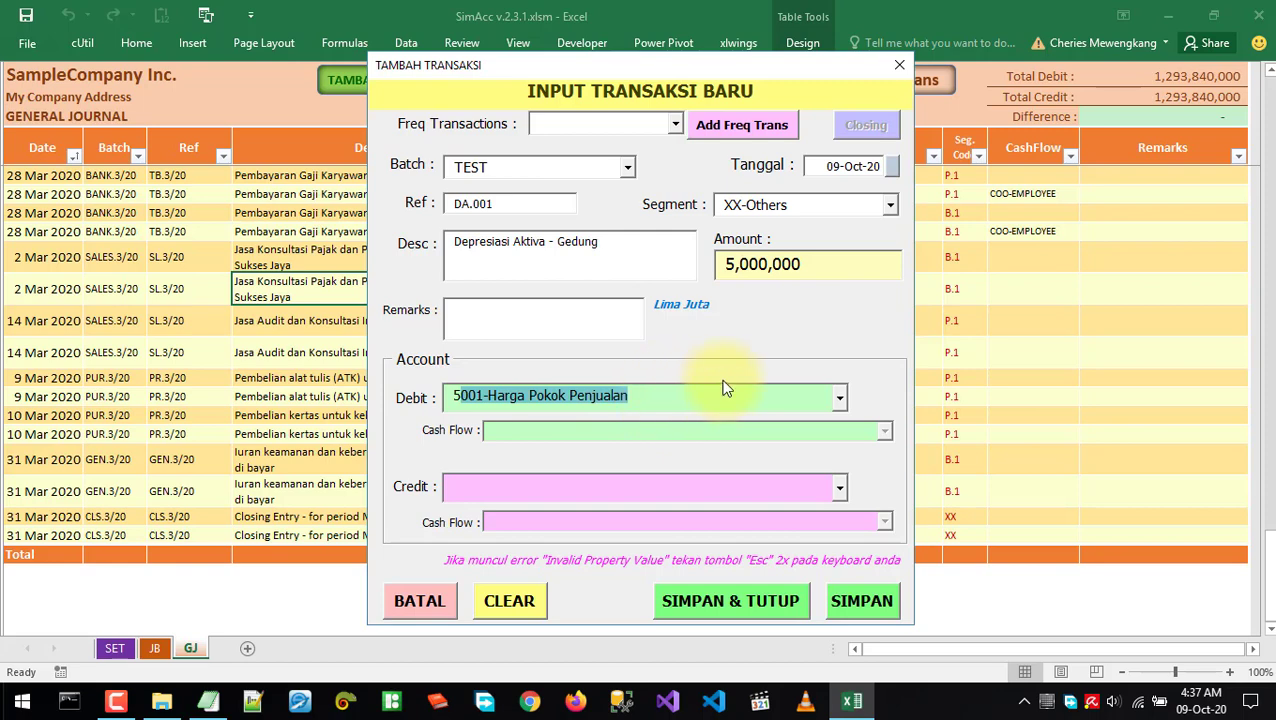
{"action": "left_click", "coordinate": [839, 398]}
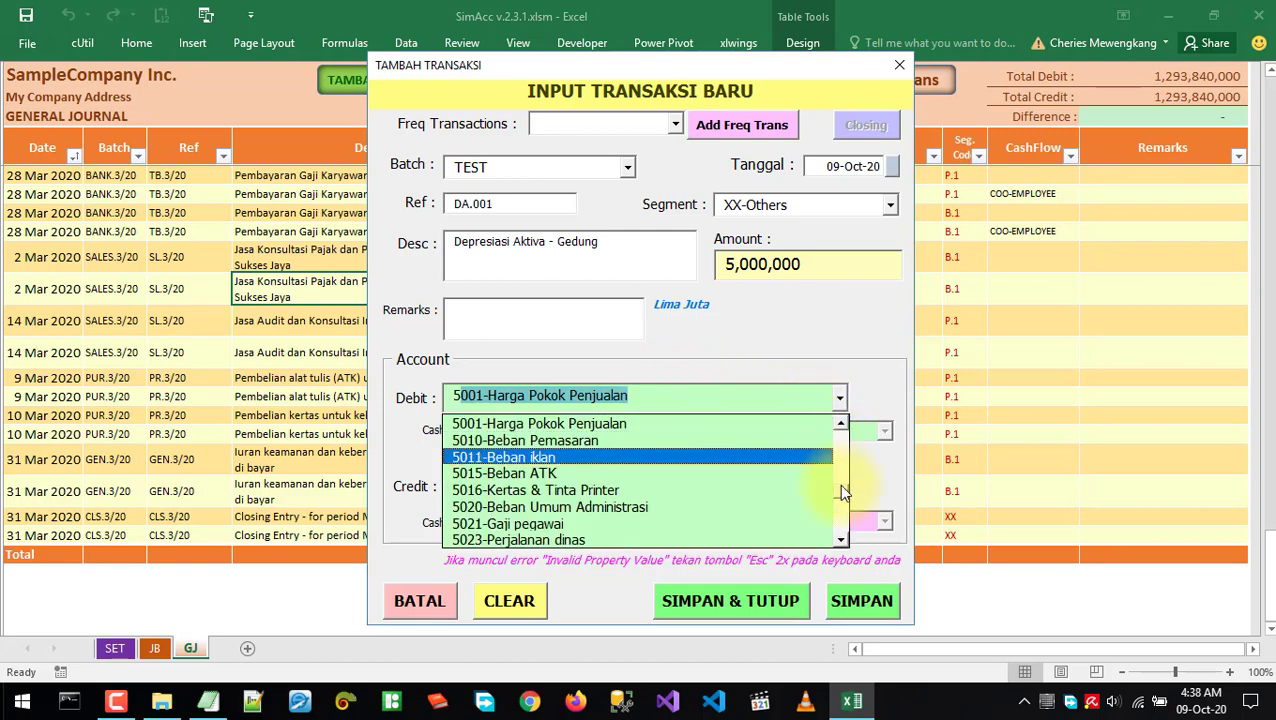
{"action": "scroll", "coordinate": [845, 540], "scroll_direction": "down", "scroll_amount": 6}
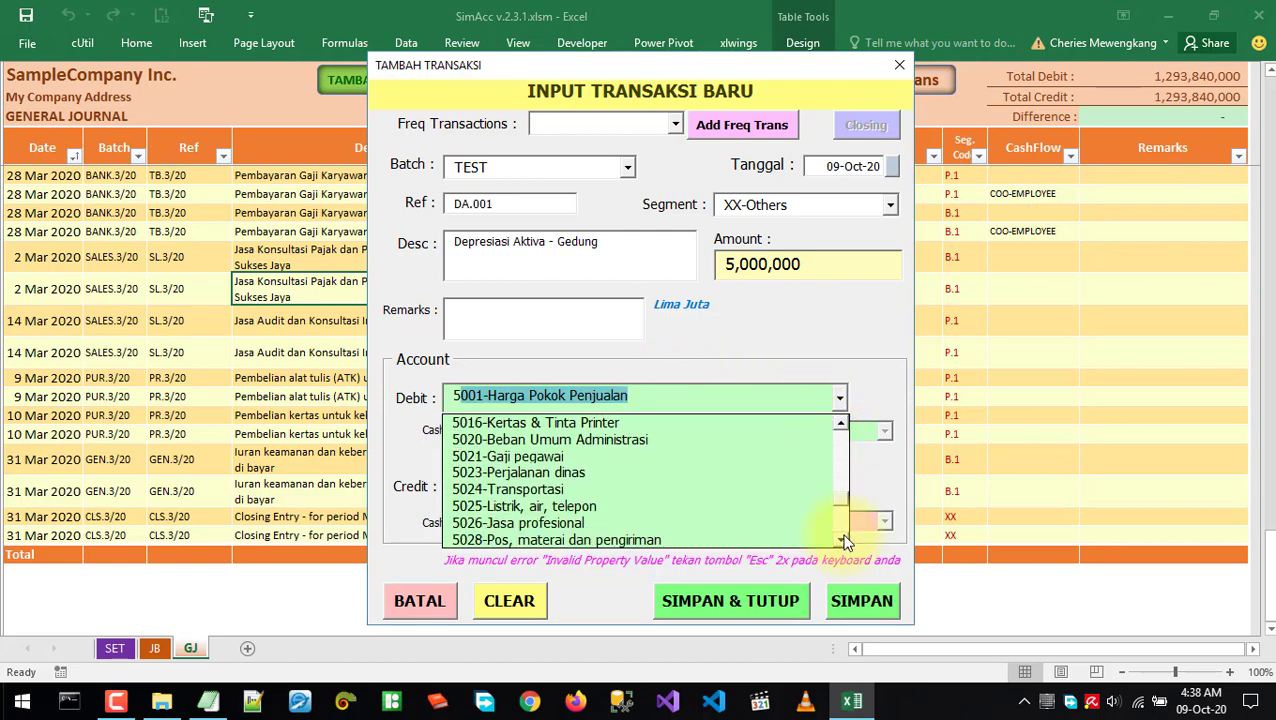
{"action": "scroll", "coordinate": [845, 540], "scroll_direction": "down", "scroll_amount": 3}
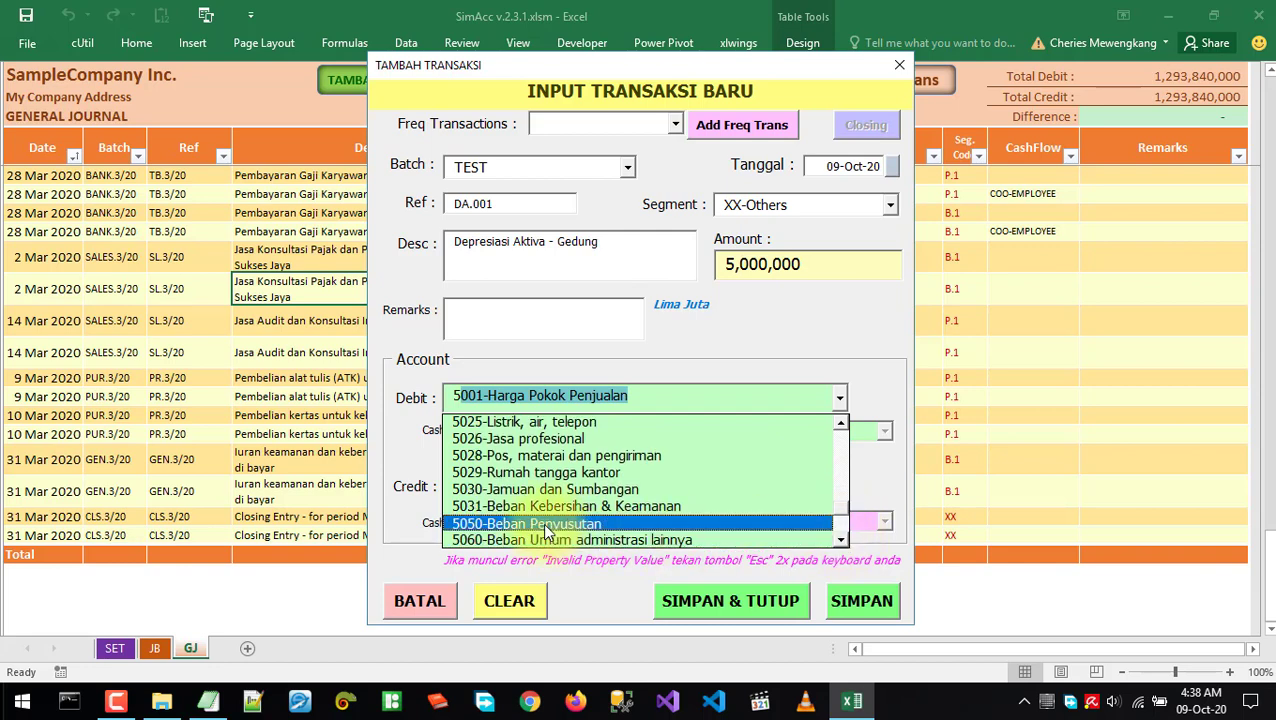
{"action": "left_click", "coordinate": [842, 522]}
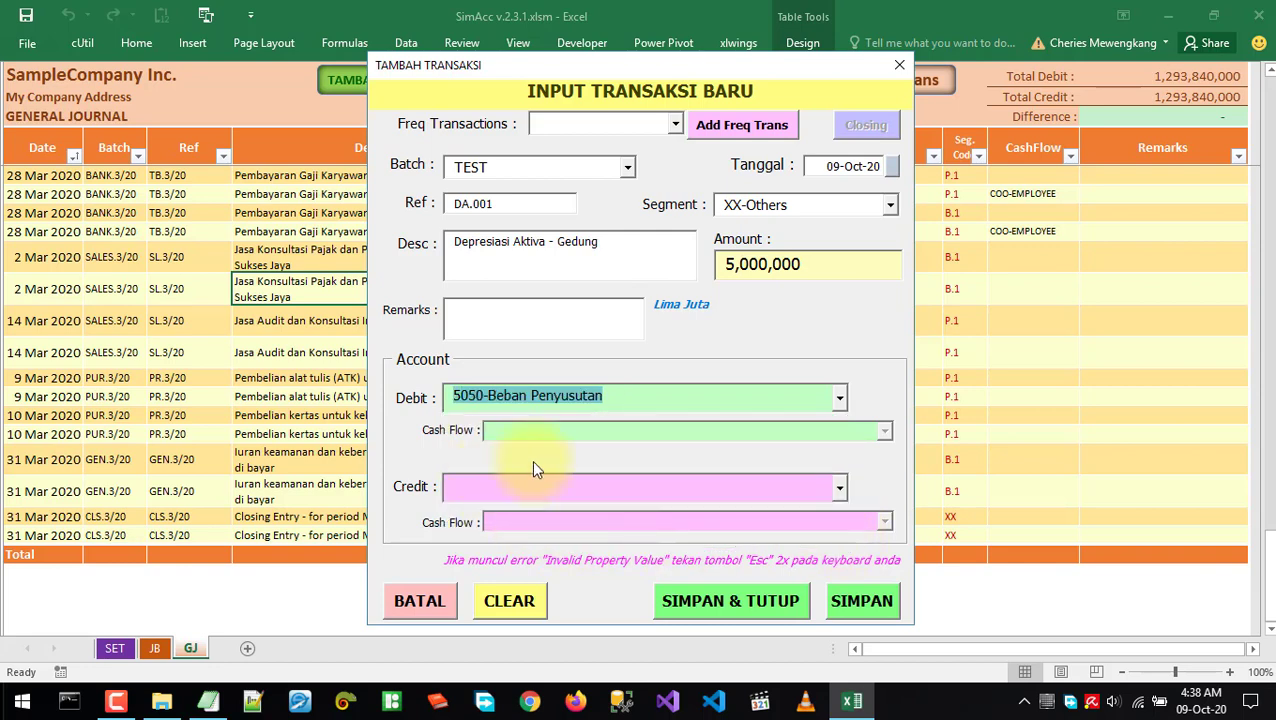
Set the transaction's credit account to 1321-Akumulasi penyusutan bangunan
{"action": "left_click", "coordinate": [826, 490]}
{"action": "left_click", "coordinate": [838, 489]}
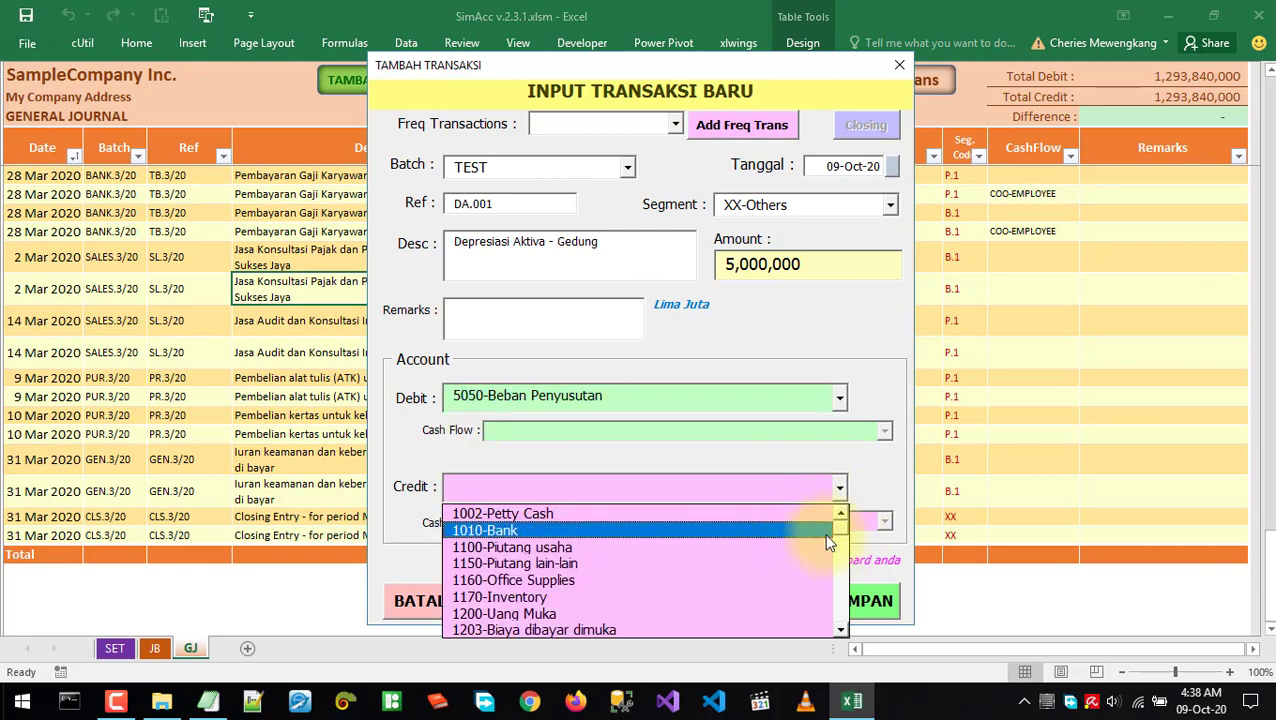
{"action": "scroll", "coordinate": [580, 595], "scroll_direction": "down", "scroll_amount": 2}
{"action": "left_click", "coordinate": [580, 590]}
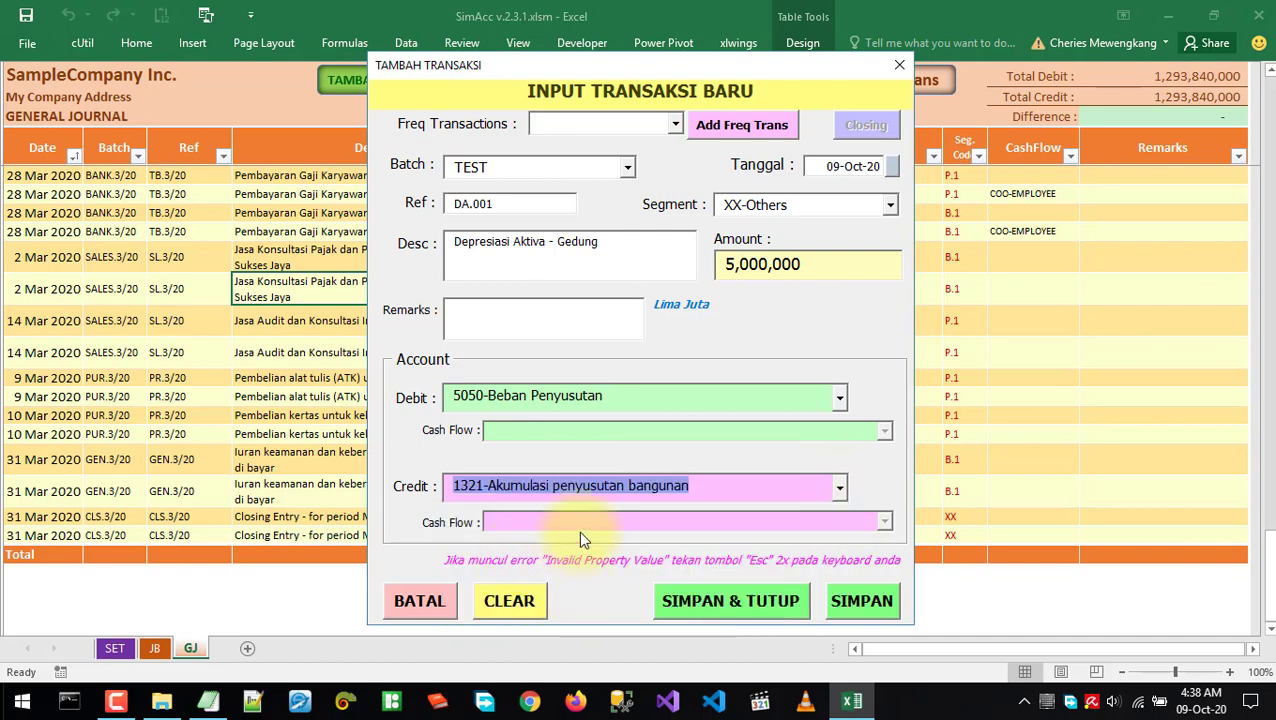
{"action": "left_click", "coordinate": [601, 242]}
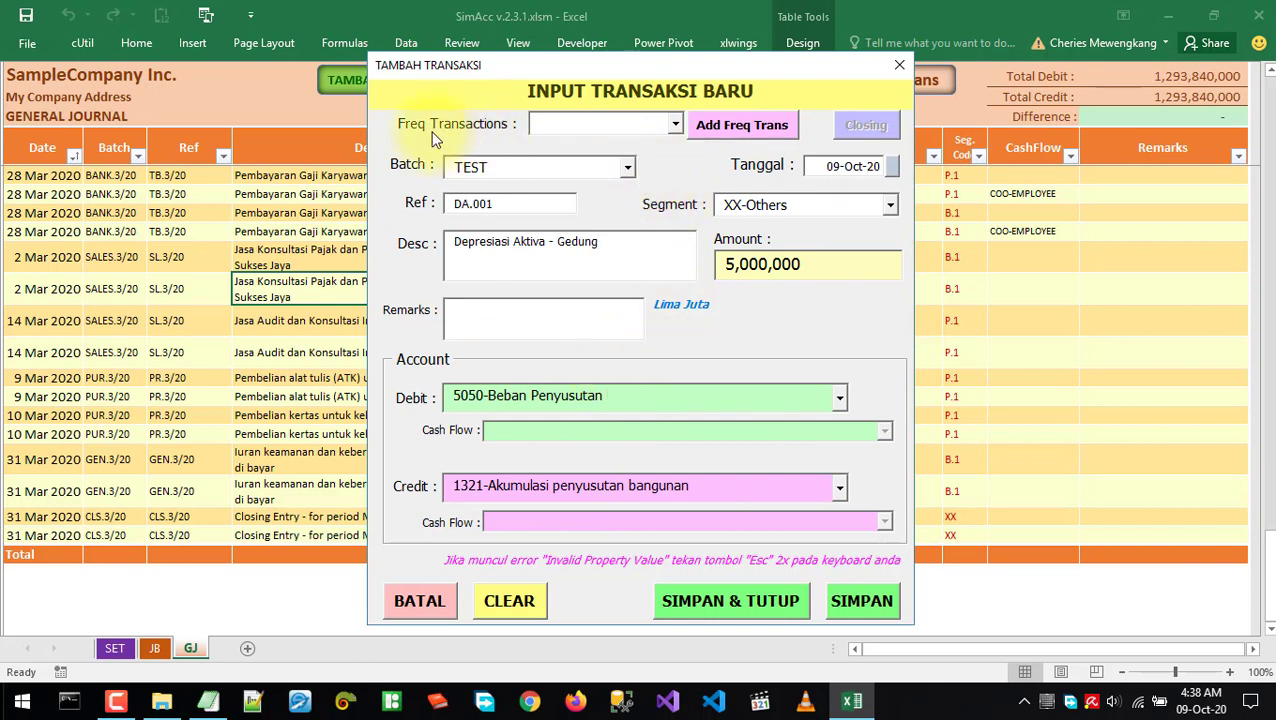
Save the filled-in entry as a frequent transaction template named DEPRESIASI-GEDUNG
{"action": "left_click", "coordinate": [676, 124]}
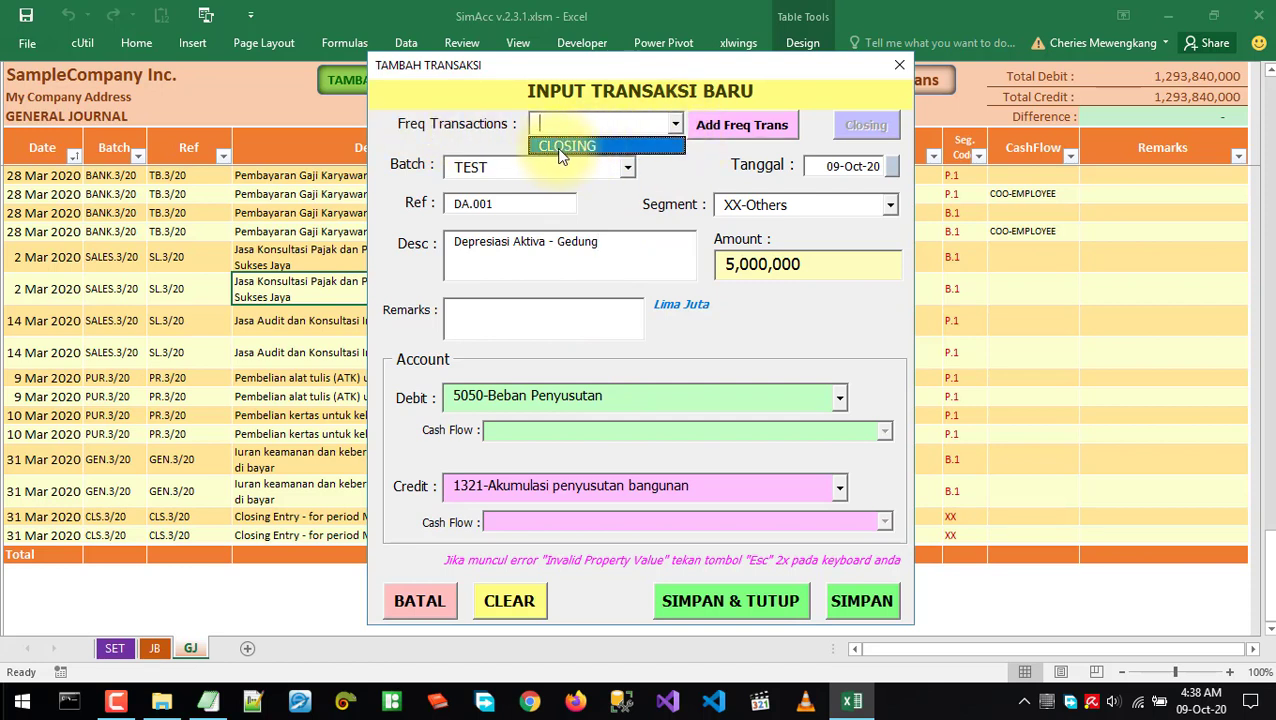
{"action": "key", "text": "Escape"}
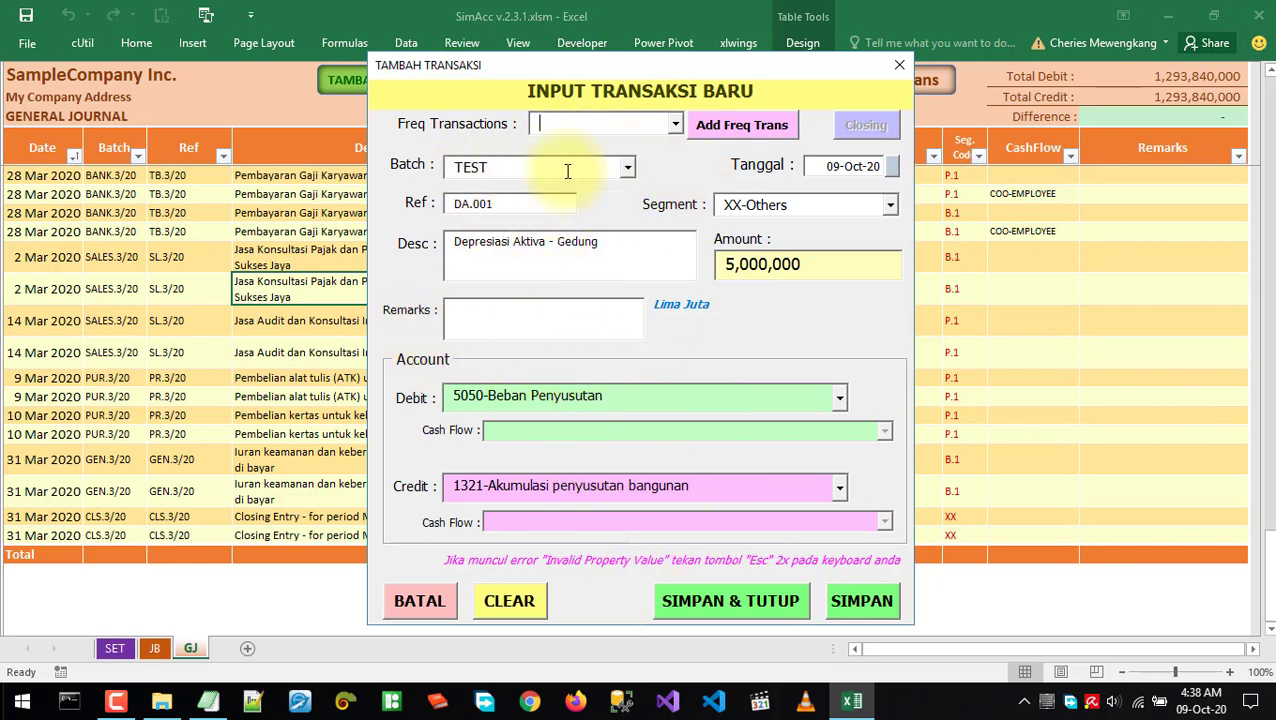
{"action": "left_click", "coordinate": [730, 129]}
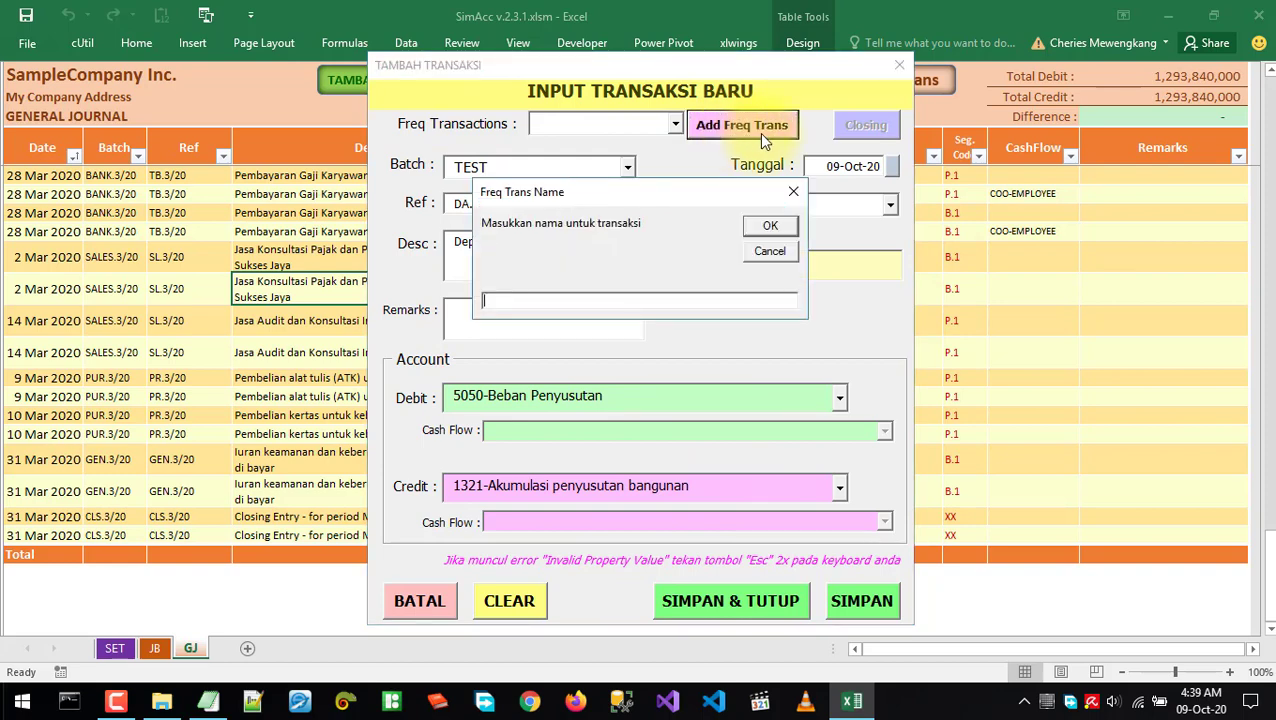
{"action": "left_click_drag", "start_coordinate": [604, 194], "coordinate": [606, 232]}
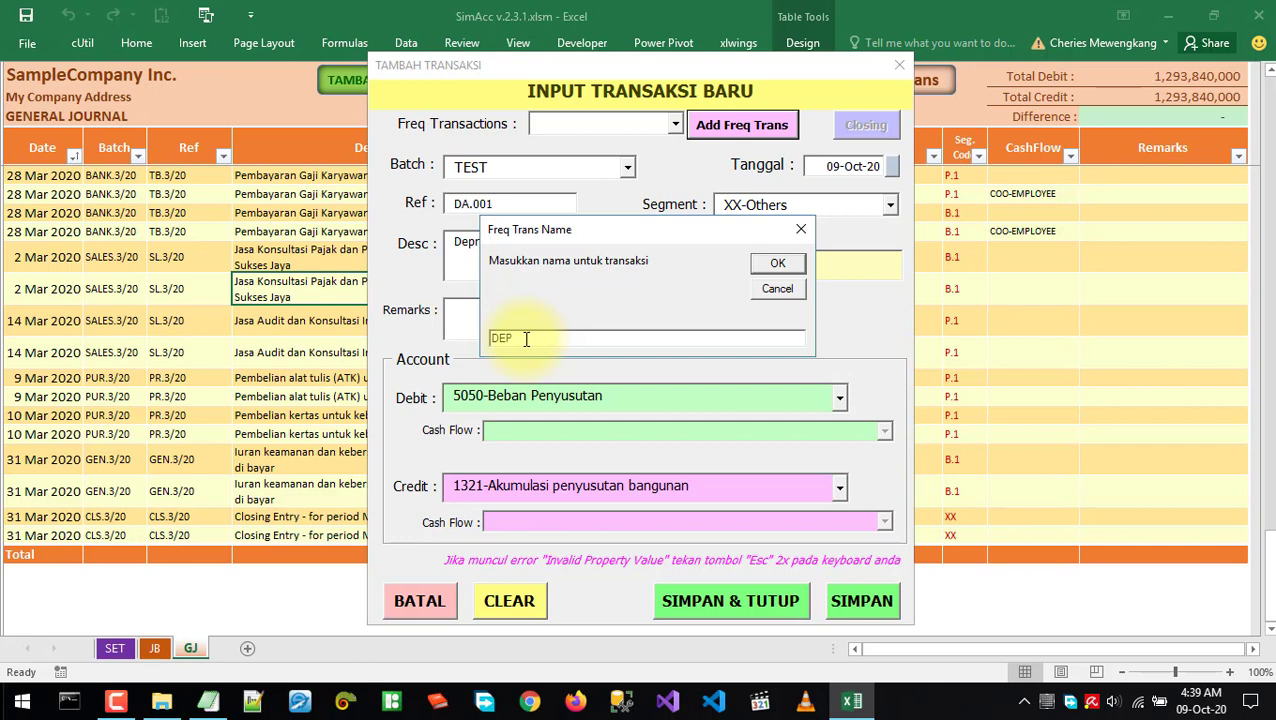
{"action": "type", "text": "PRESIASI-GEDUNG"}
{"action": "left_click", "coordinate": [778, 263]}
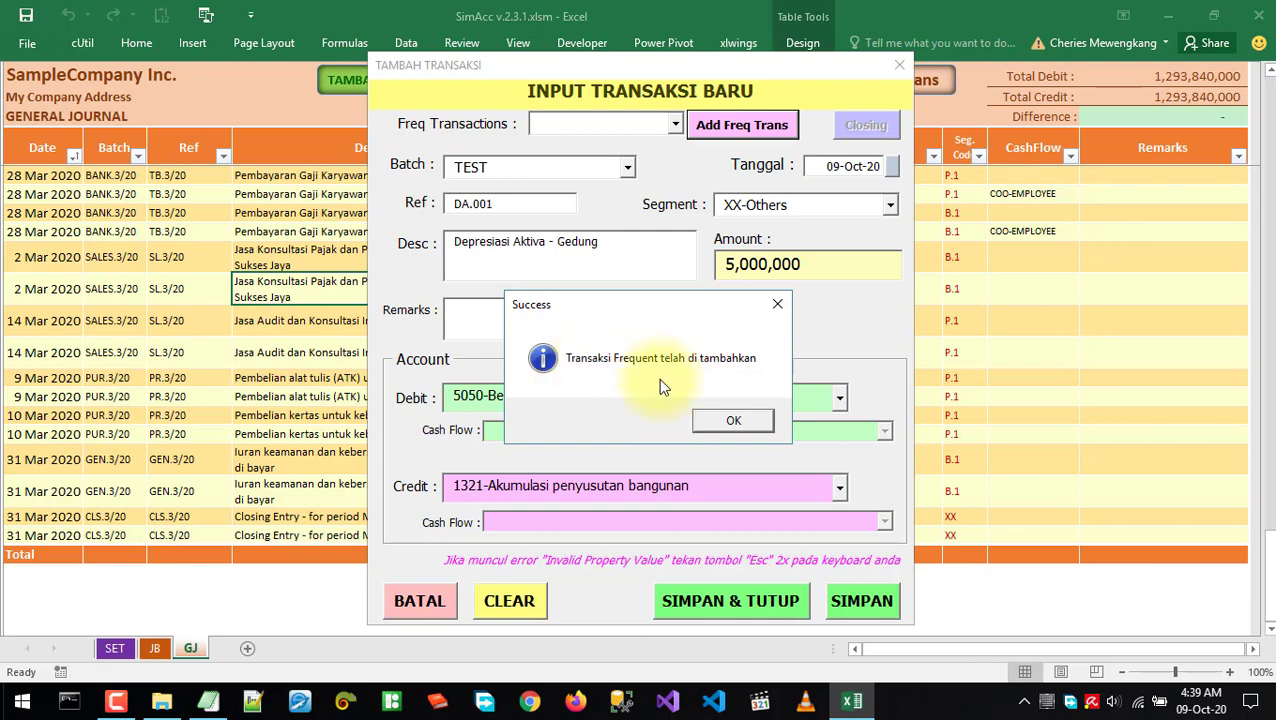
{"action": "left_click", "coordinate": [714, 420]}
Check the form's list of frequent transactions and cancel the form without saving the transaction to the journal
{"action": "left_click", "coordinate": [670, 126]}
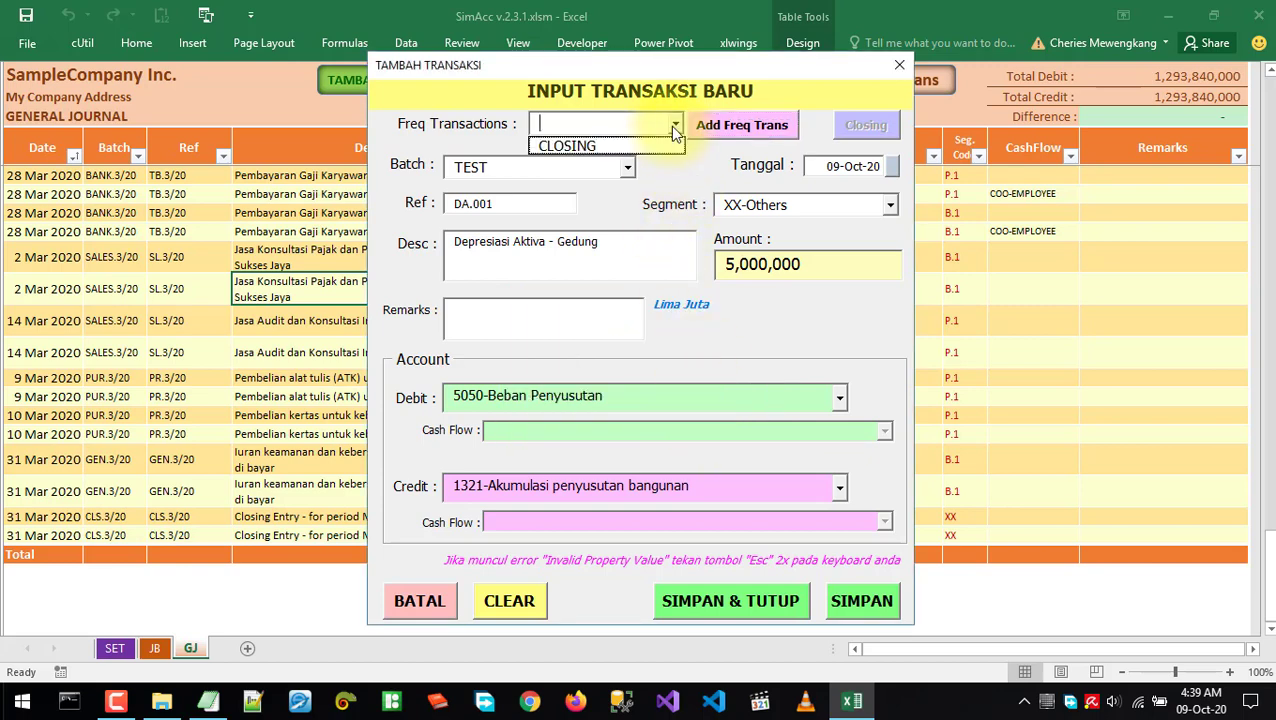
{"action": "left_click", "coordinate": [664, 204]}
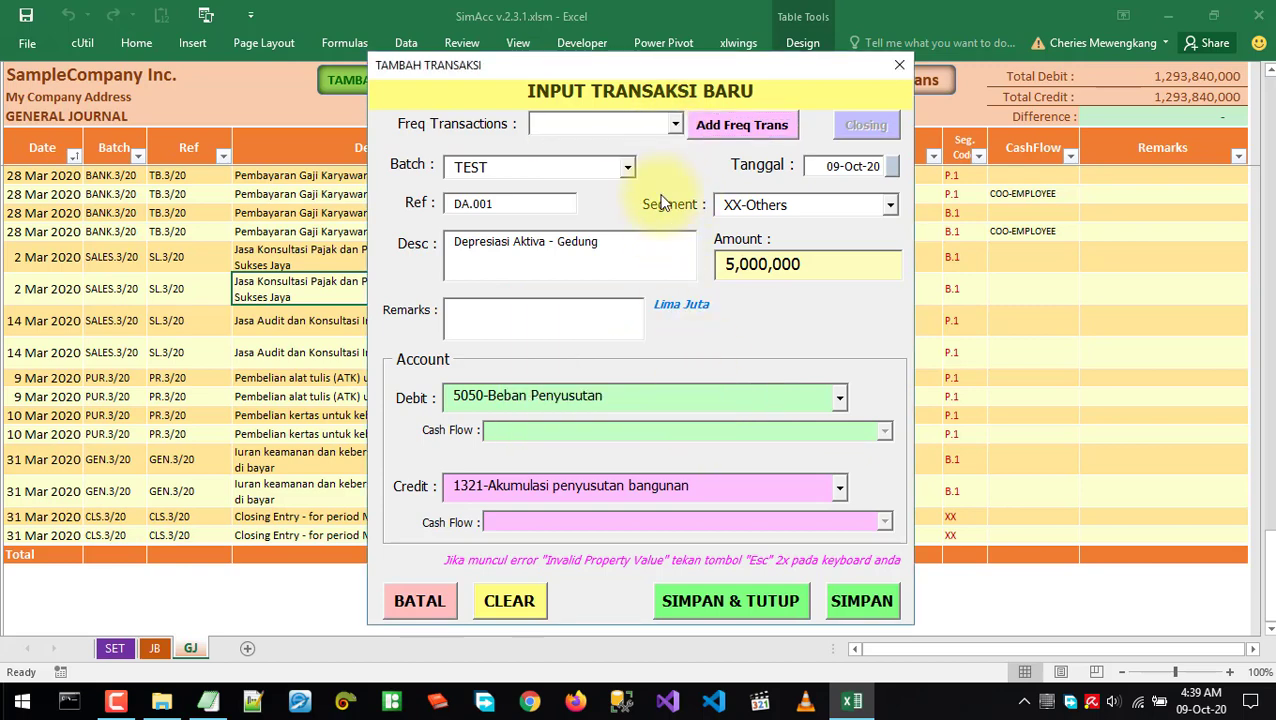
{"action": "left_click", "coordinate": [418, 603]}
{"action": "left_click", "coordinate": [355, 512]}
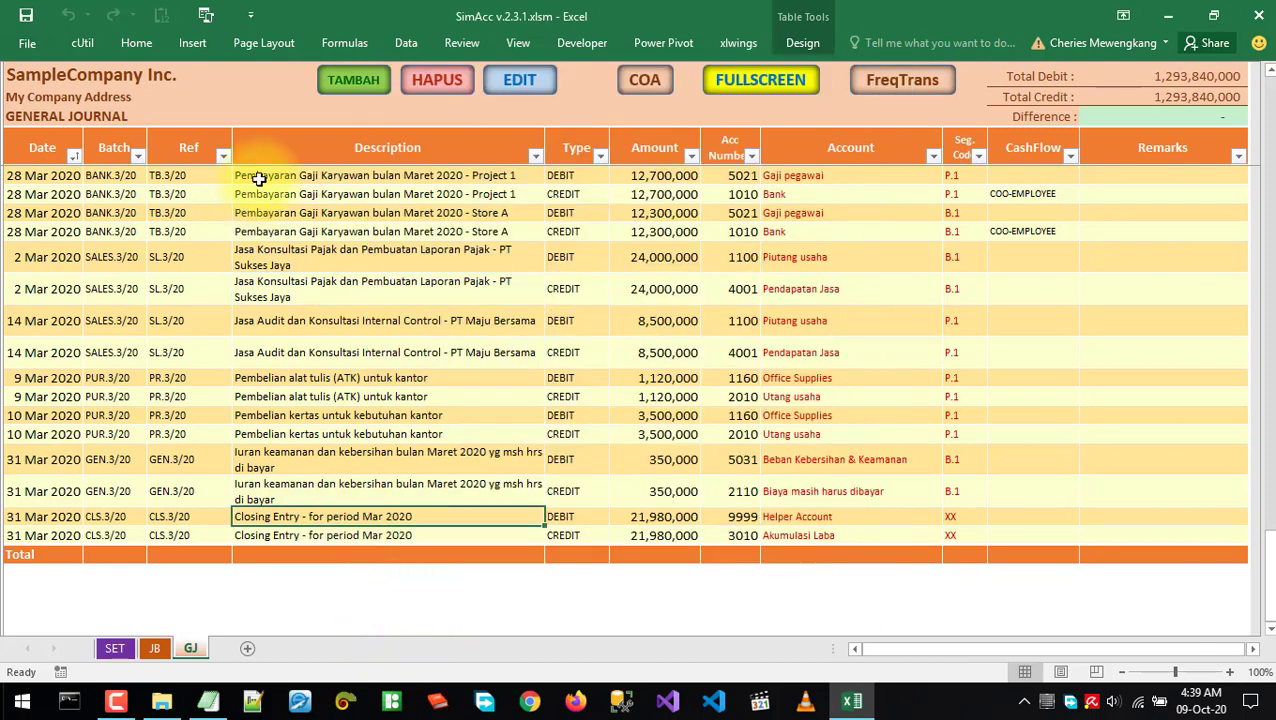
Load the DEPRESIASI-GEDUNG frequent transaction into a new entry form, check the filled-in fields and cancel the form without saving
{"action": "left_click", "coordinate": [346, 84]}
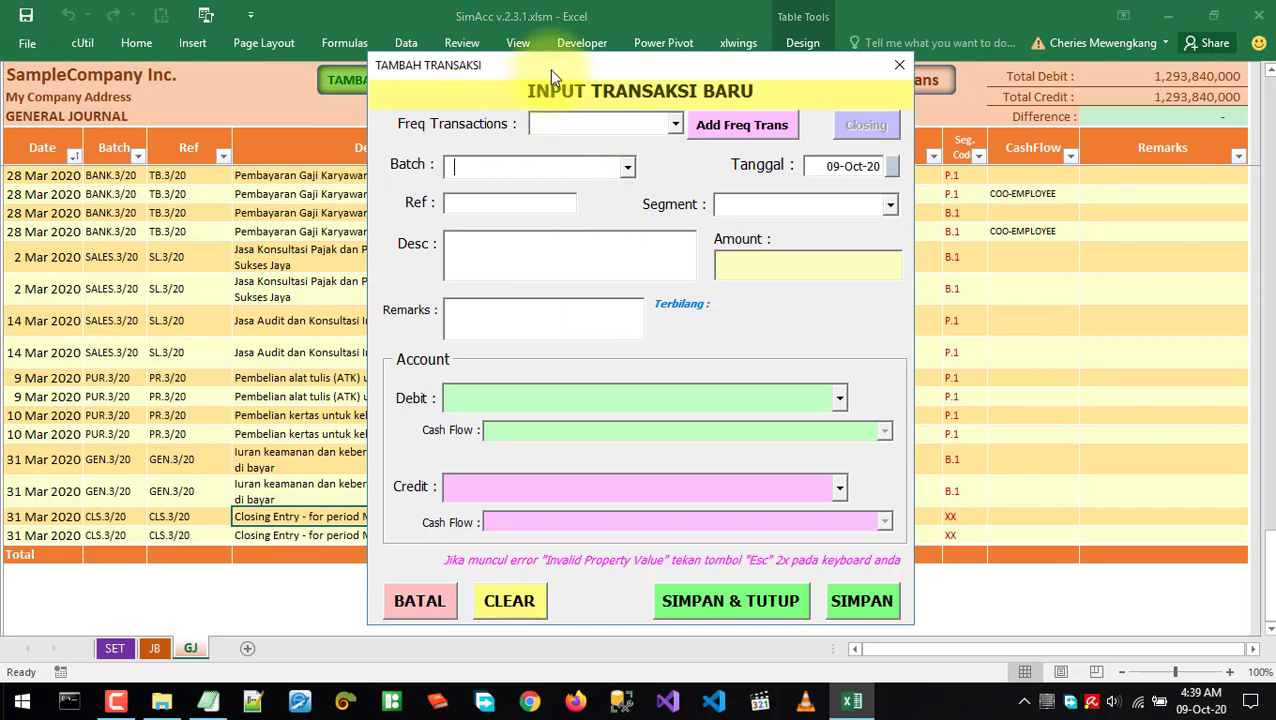
{"action": "left_click", "coordinate": [675, 126]}
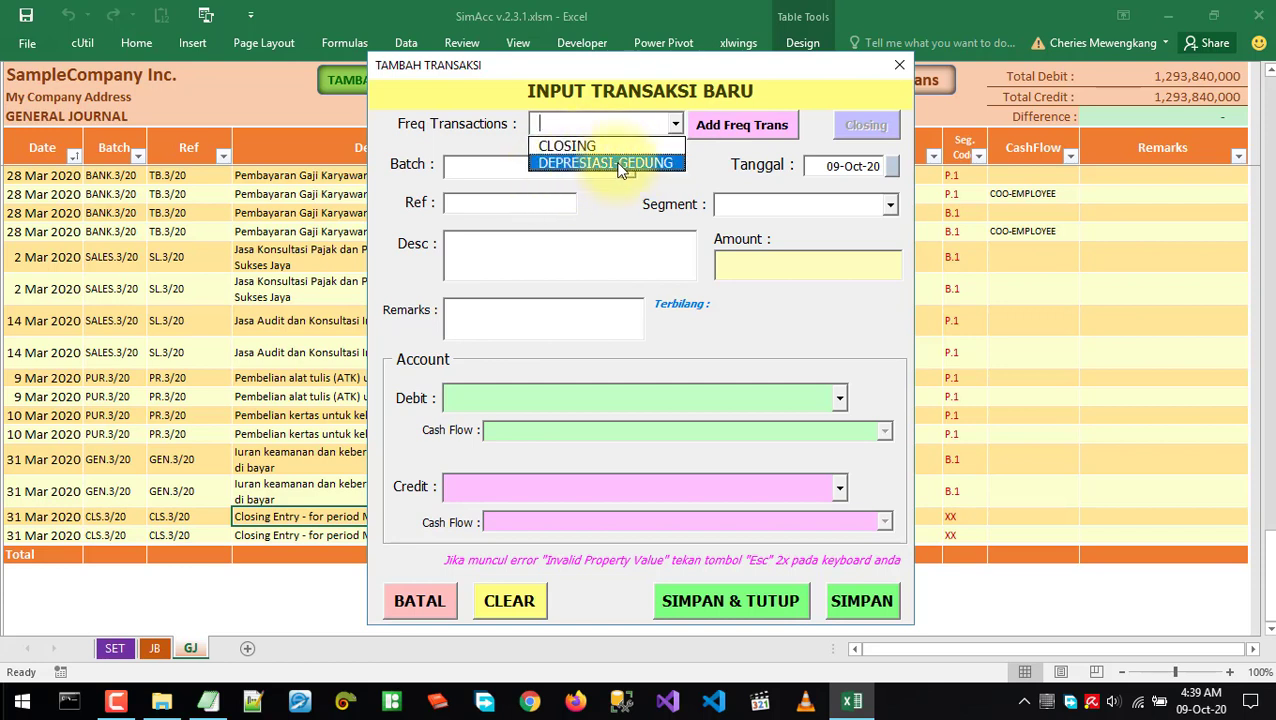
{"action": "left_click", "coordinate": [490, 138]}
{"action": "left_click", "coordinate": [676, 124]}
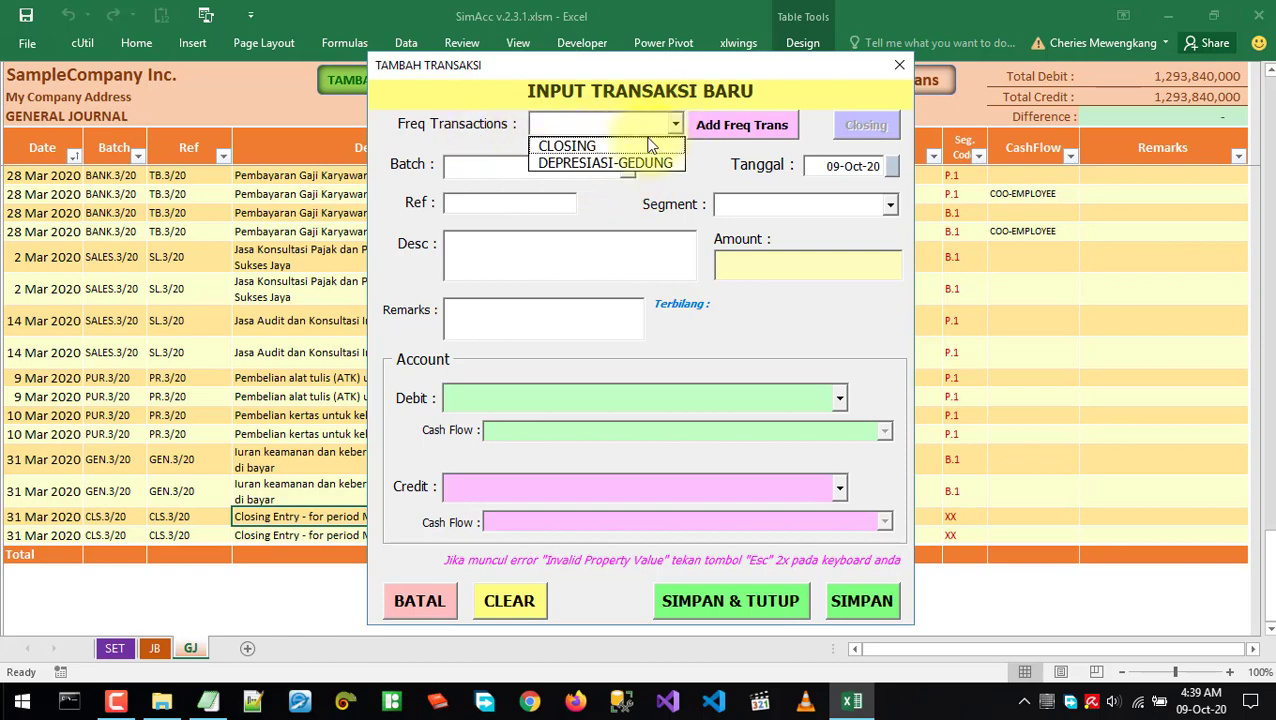
{"action": "left_click", "coordinate": [580, 163]}
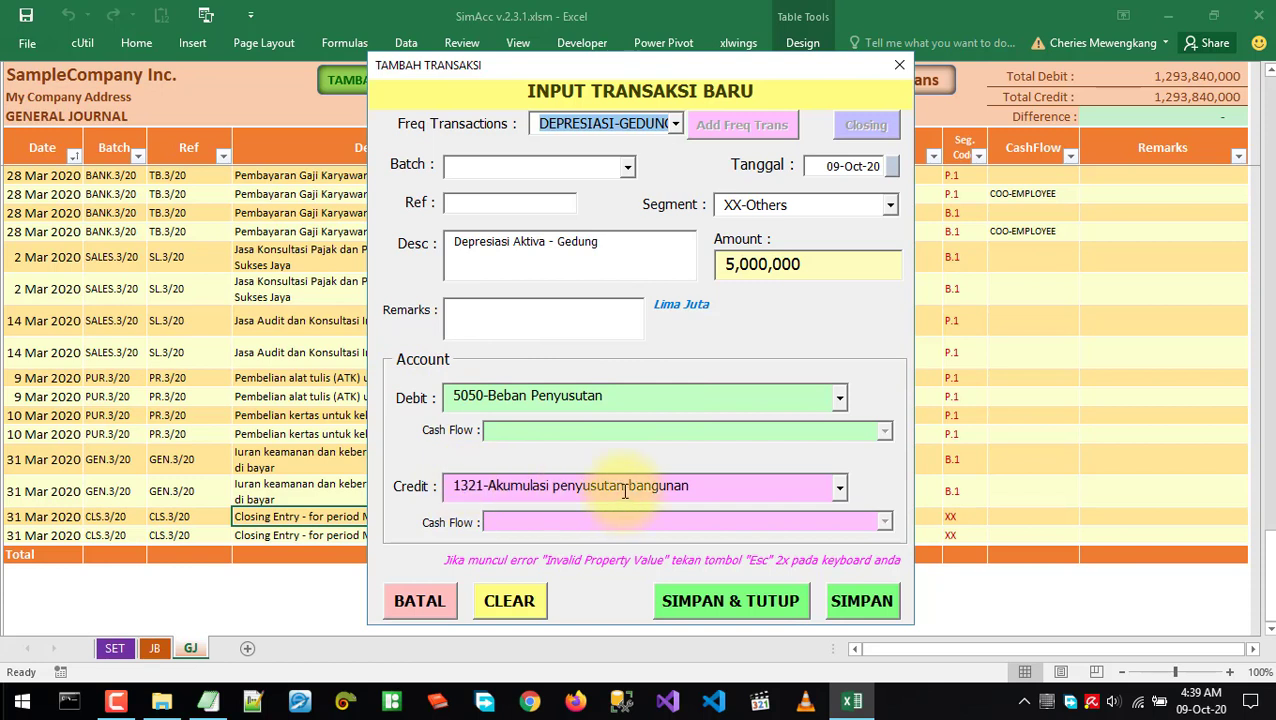
{"action": "left_click_drag", "start_coordinate": [546, 262], "coordinate": [370, 248]}
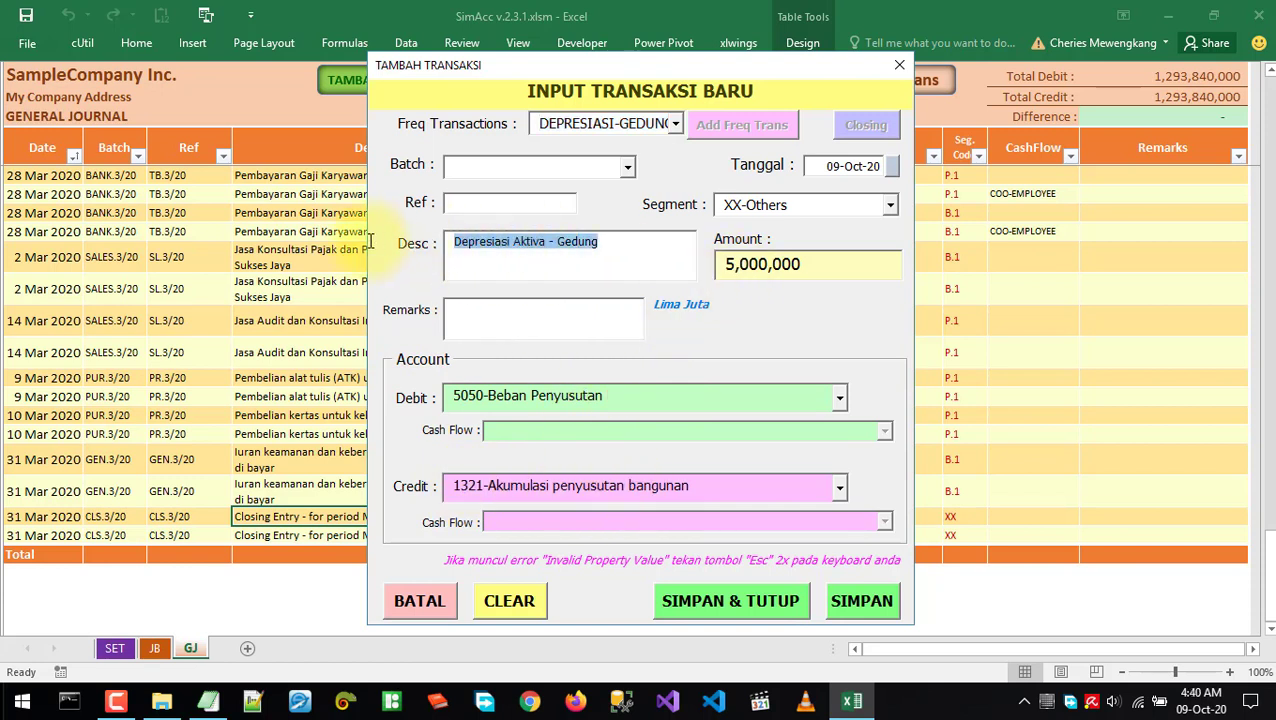
{"action": "left_click", "coordinate": [528, 255]}
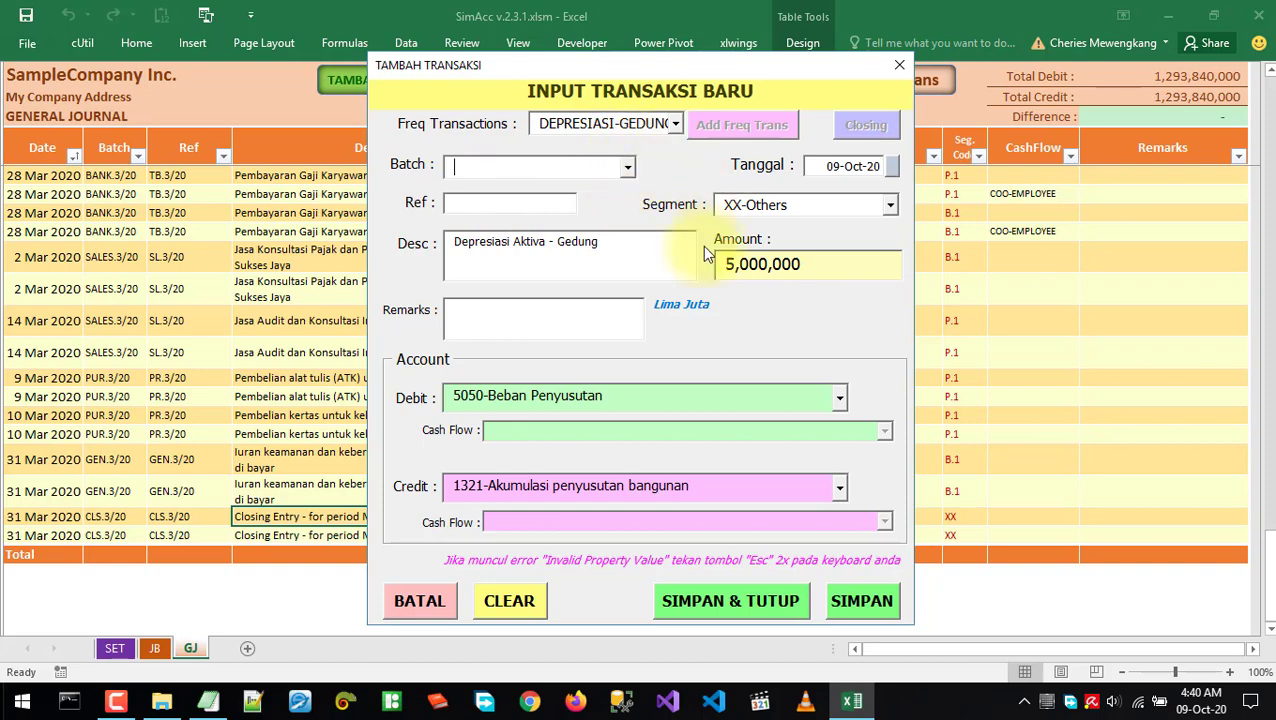
{"action": "left_click", "coordinate": [410, 610]}
{"action": "left_click", "coordinate": [328, 500]}
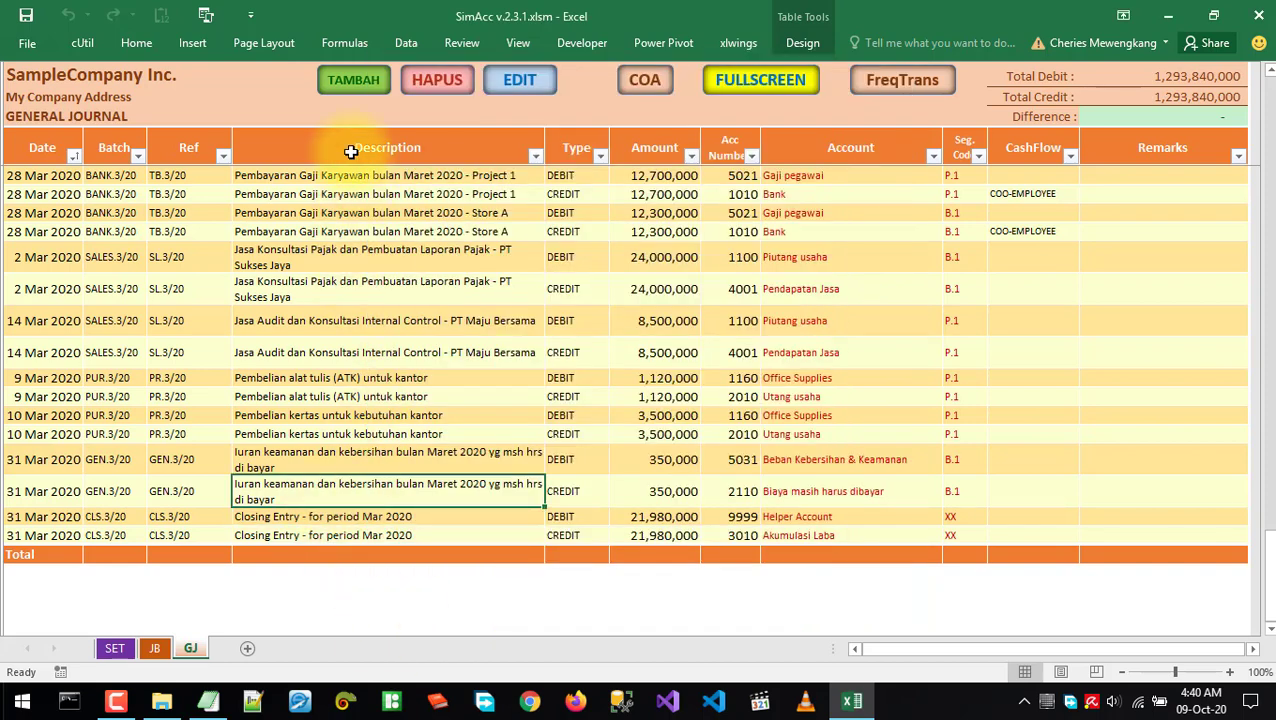
Start a new transaction from the DEPRESIASI-GEDUNG template with batch TEST and reference DG.001
{"action": "left_click", "coordinate": [356, 79]}
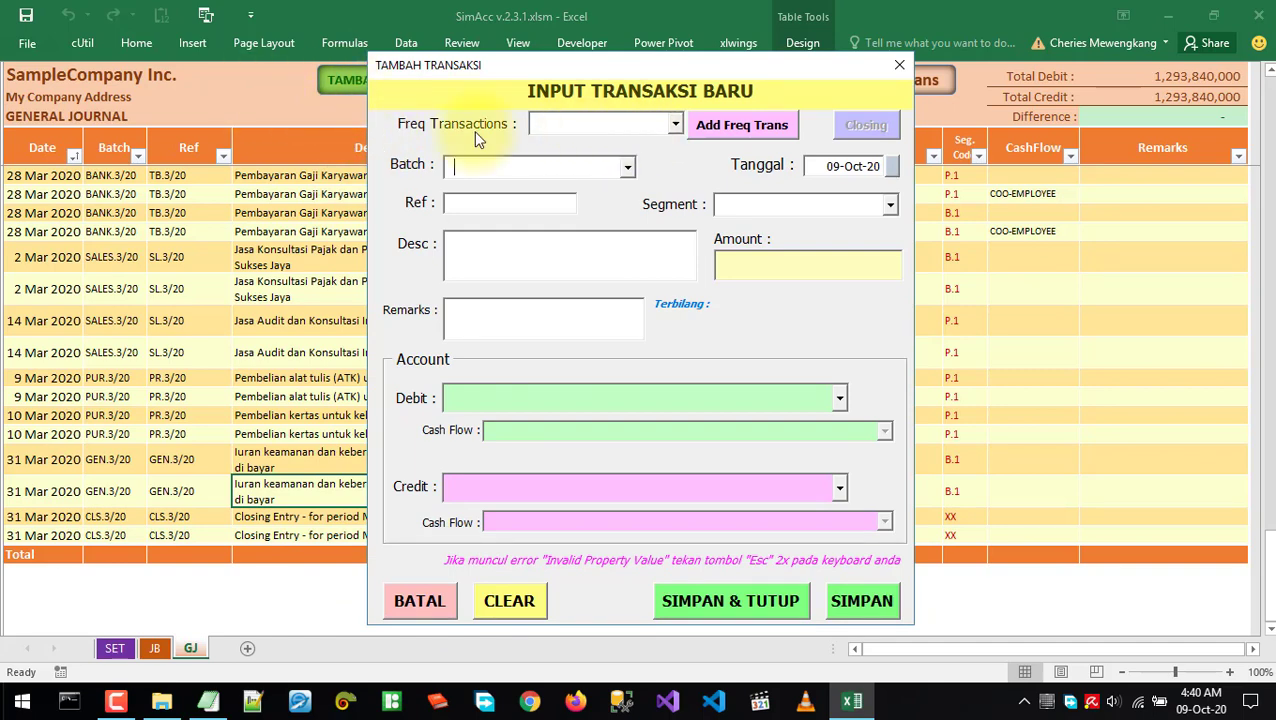
{"action": "left_click", "coordinate": [676, 124]}
{"action": "left_click", "coordinate": [605, 165]}
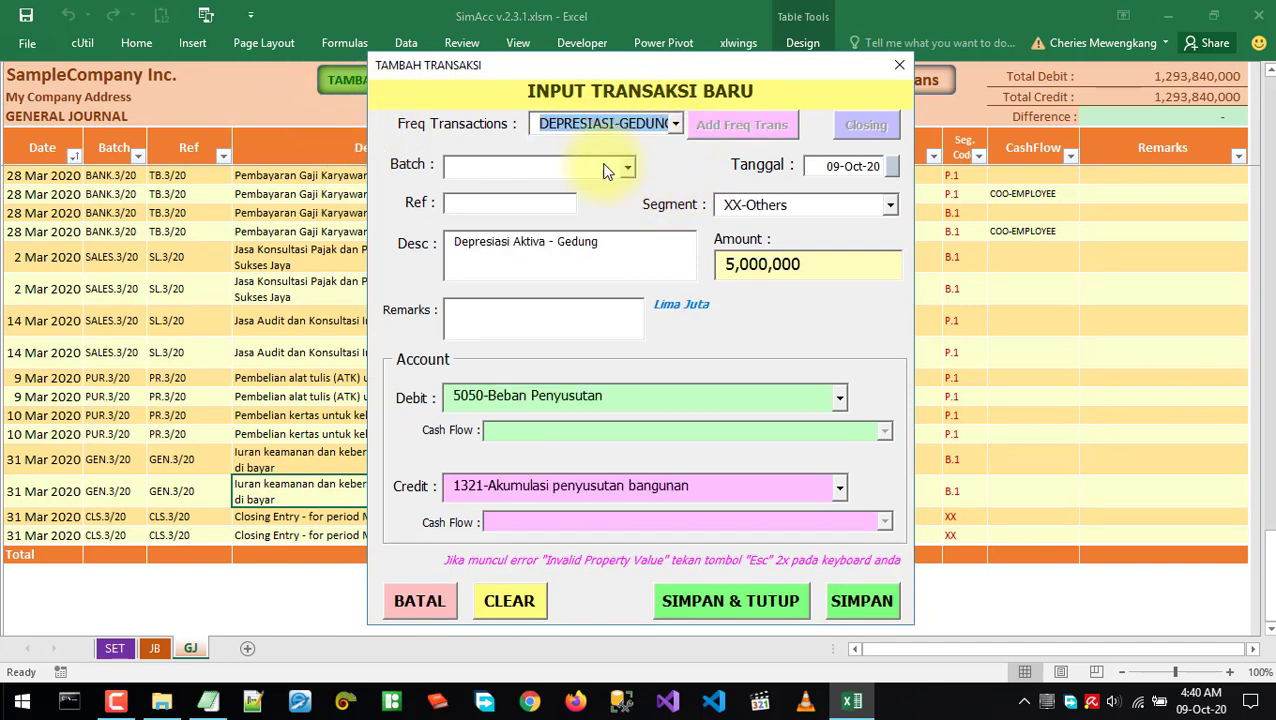
{"action": "left_click", "coordinate": [613, 172]}
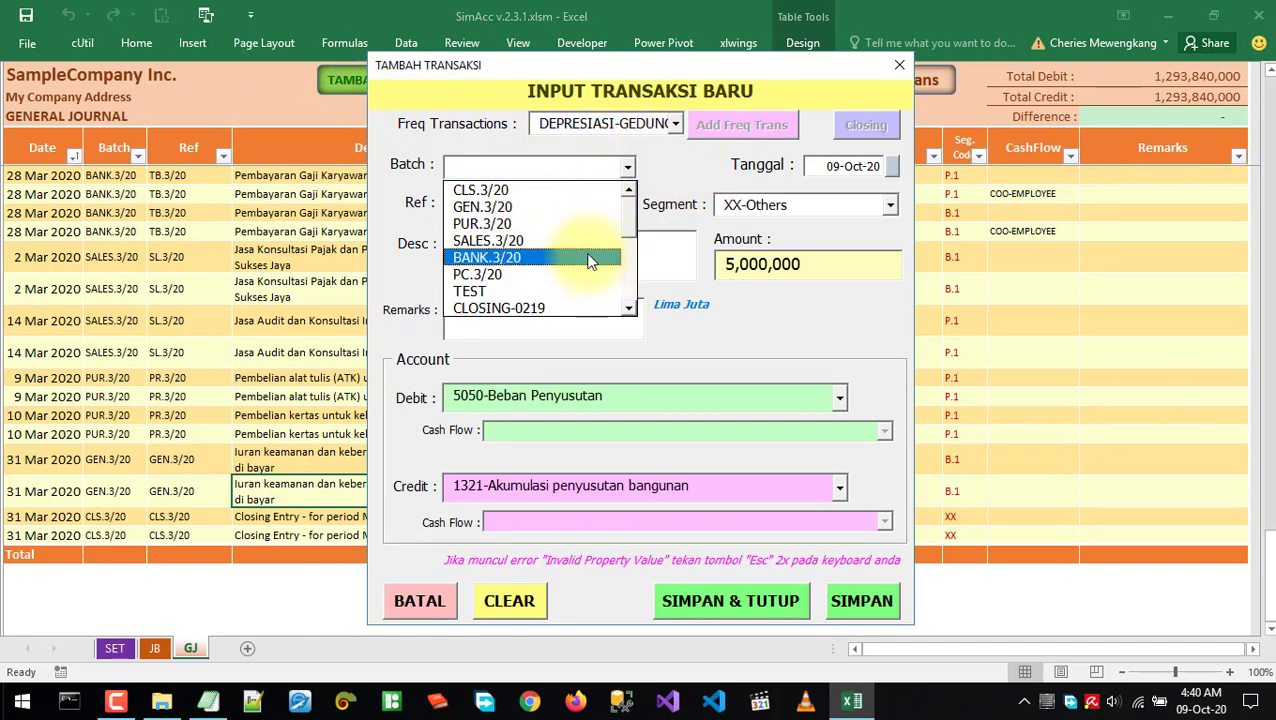
{"action": "left_click", "coordinate": [560, 291]}
{"action": "left_click", "coordinate": [508, 199]}
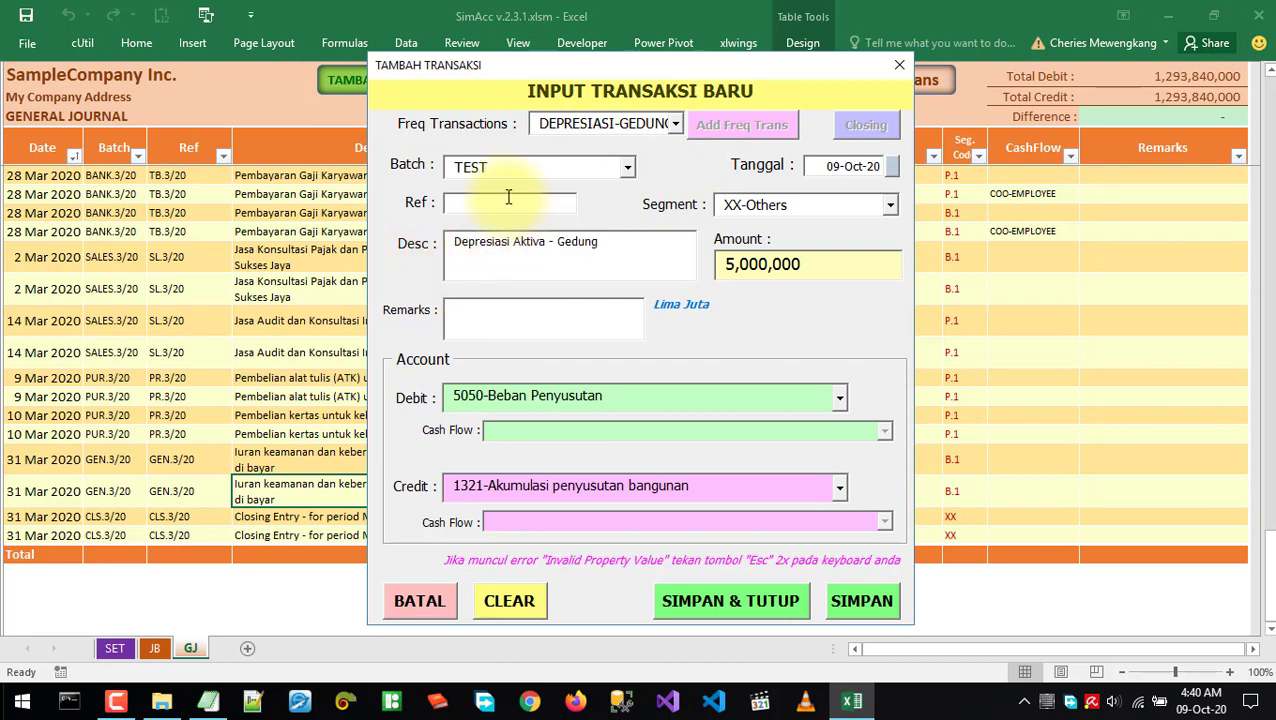
{"action": "type", "text": "DG.001"}
Set the transaction date to 30 April 2020 and close the form without saving the entry
{"action": "left_click", "coordinate": [890, 166]}
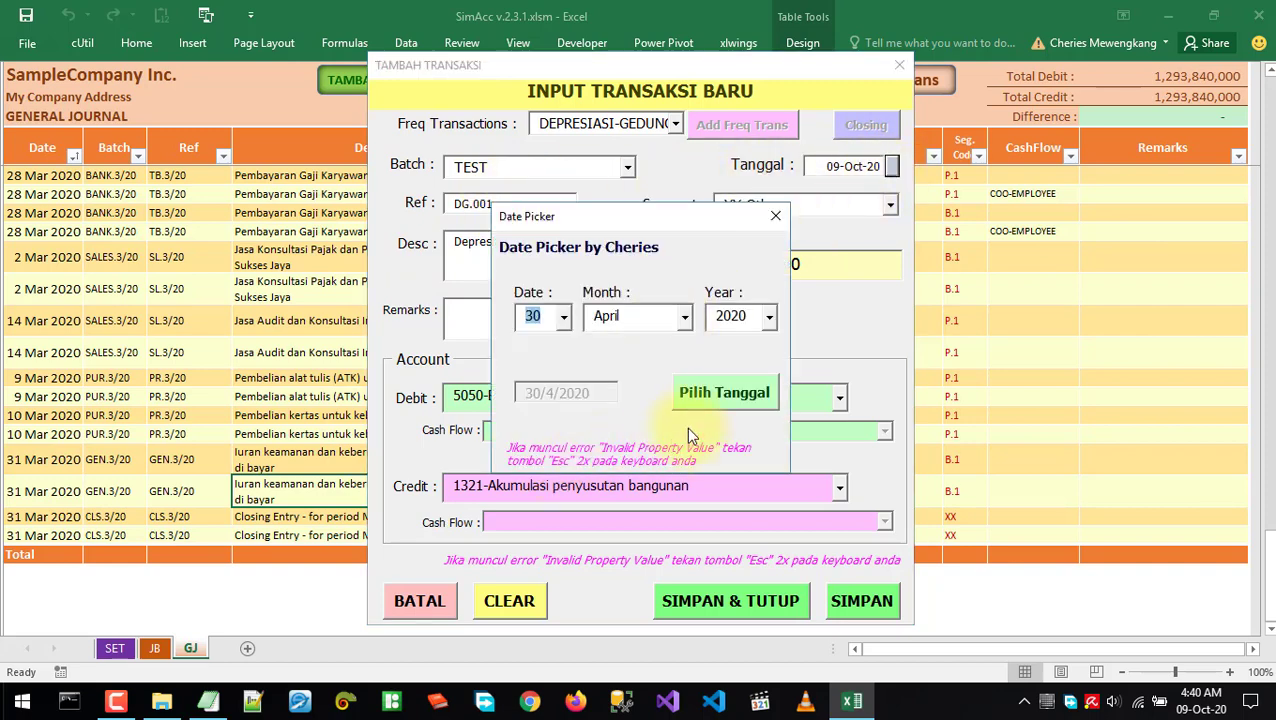
{"action": "left_click", "coordinate": [708, 412]}
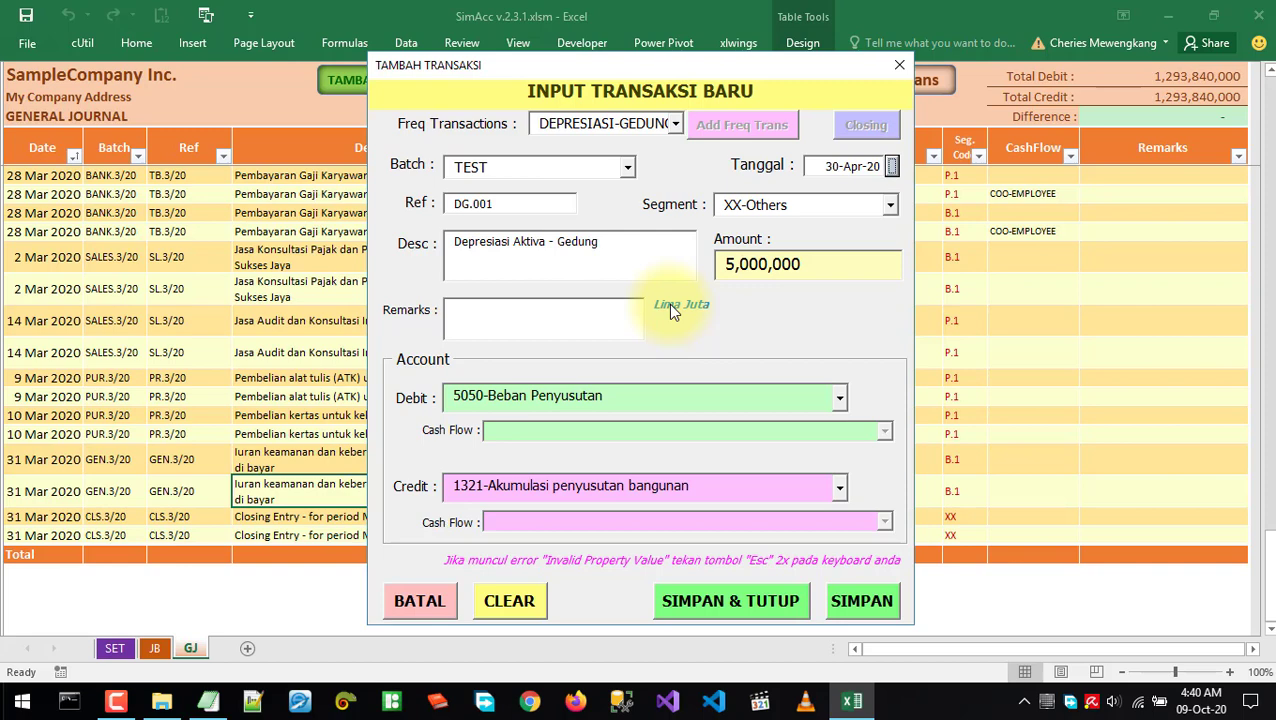
{"action": "key", "text": "Escape"}
{"action": "left_click", "coordinate": [362, 517]}
Switch to the AkelPad notes, highlight the COA List topic and return to the workbook
{"action": "left_click", "coordinate": [220, 708]}
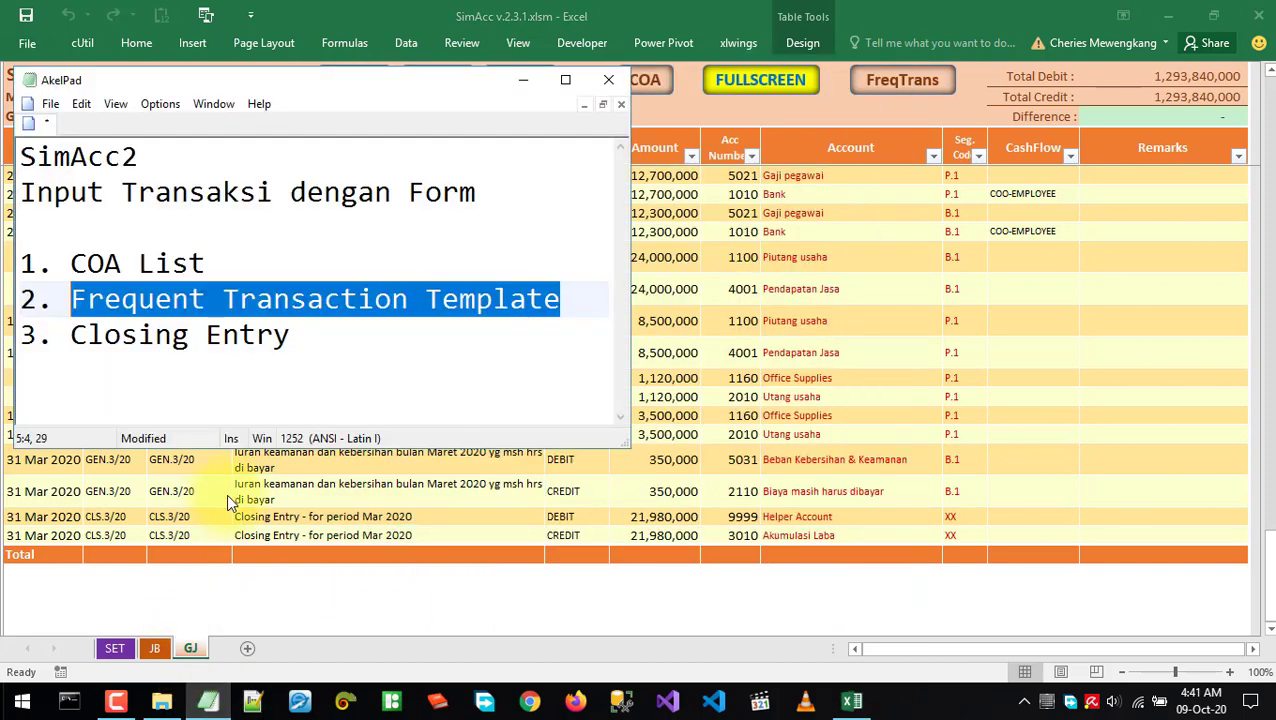
{"action": "left_click", "coordinate": [289, 355]}
{"action": "left_click_drag", "start_coordinate": [213, 263], "coordinate": [27, 263]}
{"action": "left_click", "coordinate": [522, 80]}
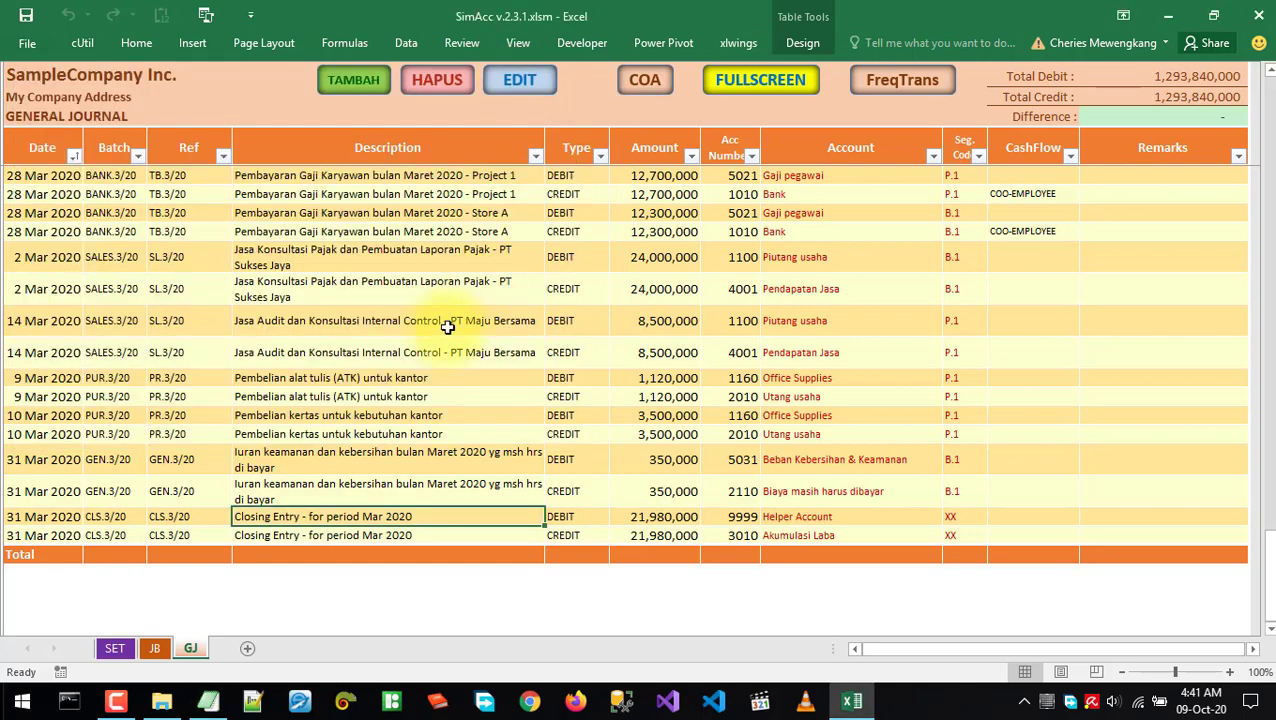
Open a new transaction form and bring up the chart of accounts chooser for its debit account, moved slightly higher
{"action": "left_click", "coordinate": [496, 322]}
{"action": "left_click", "coordinate": [358, 84]}
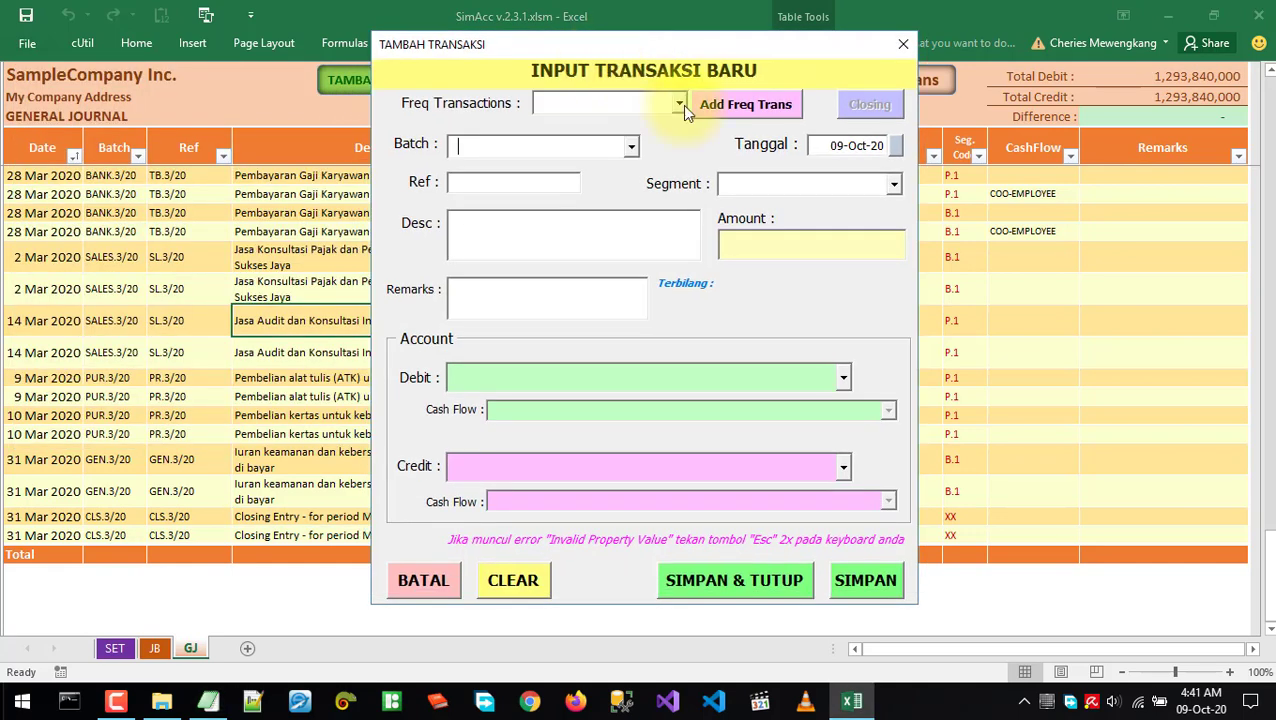
{"action": "left_click", "coordinate": [477, 378]}
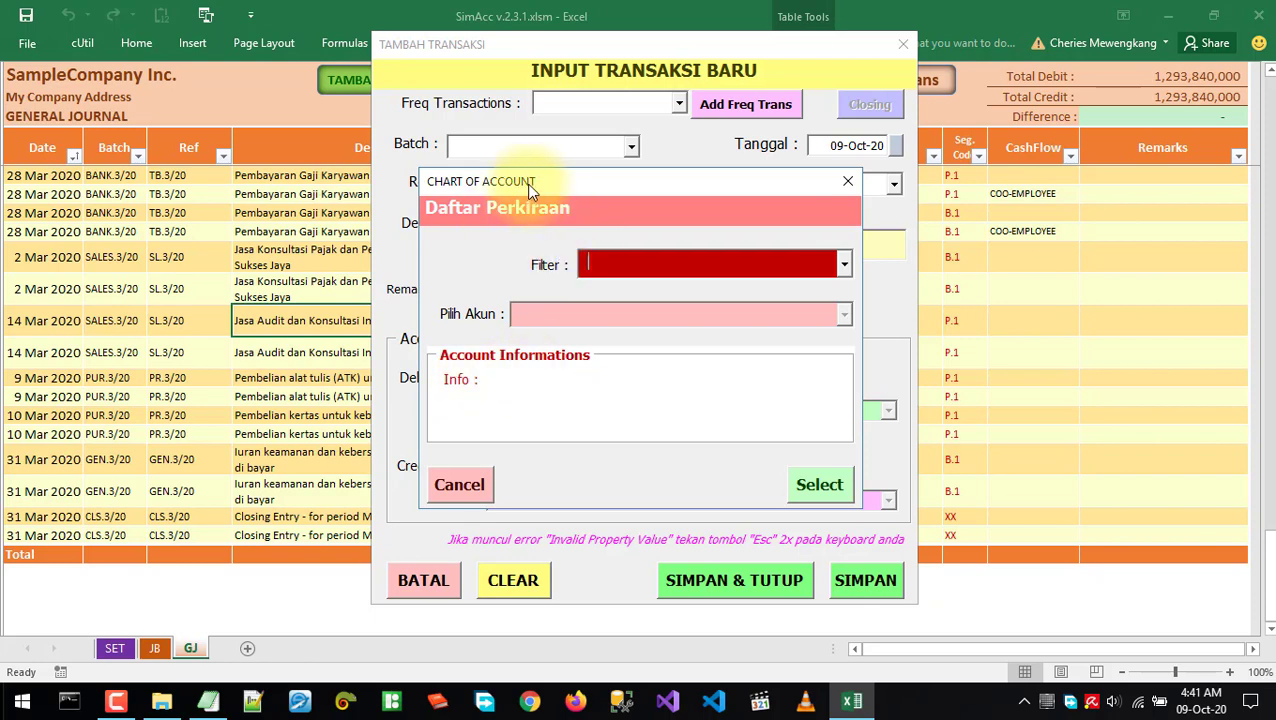
{"action": "left_click_drag", "start_coordinate": [527, 193], "coordinate": [543, 146]}
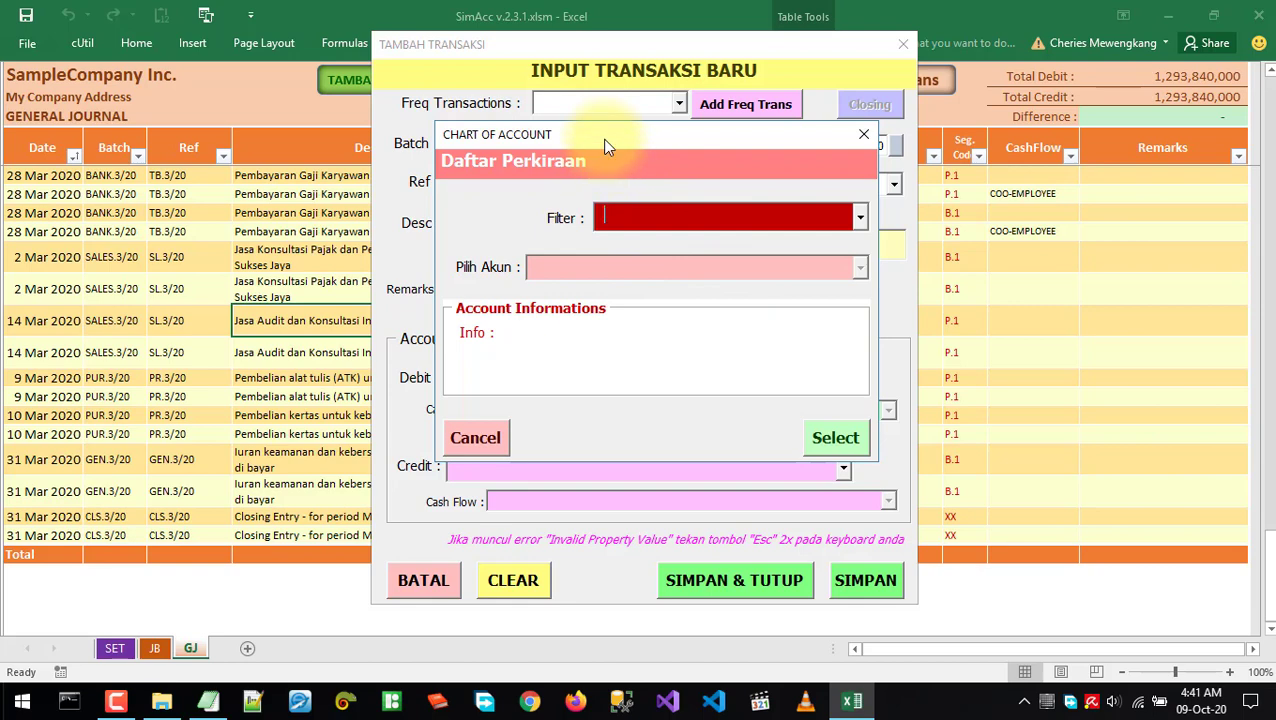
{"action": "mouse_move", "coordinate": [602, 139]}
{"action": "left_mouse_down"}
{"action": "mouse_move", "coordinate": [577, 152]}
{"action": "mouse_move", "coordinate": [607, 151]}
{"action": "left_mouse_up"}
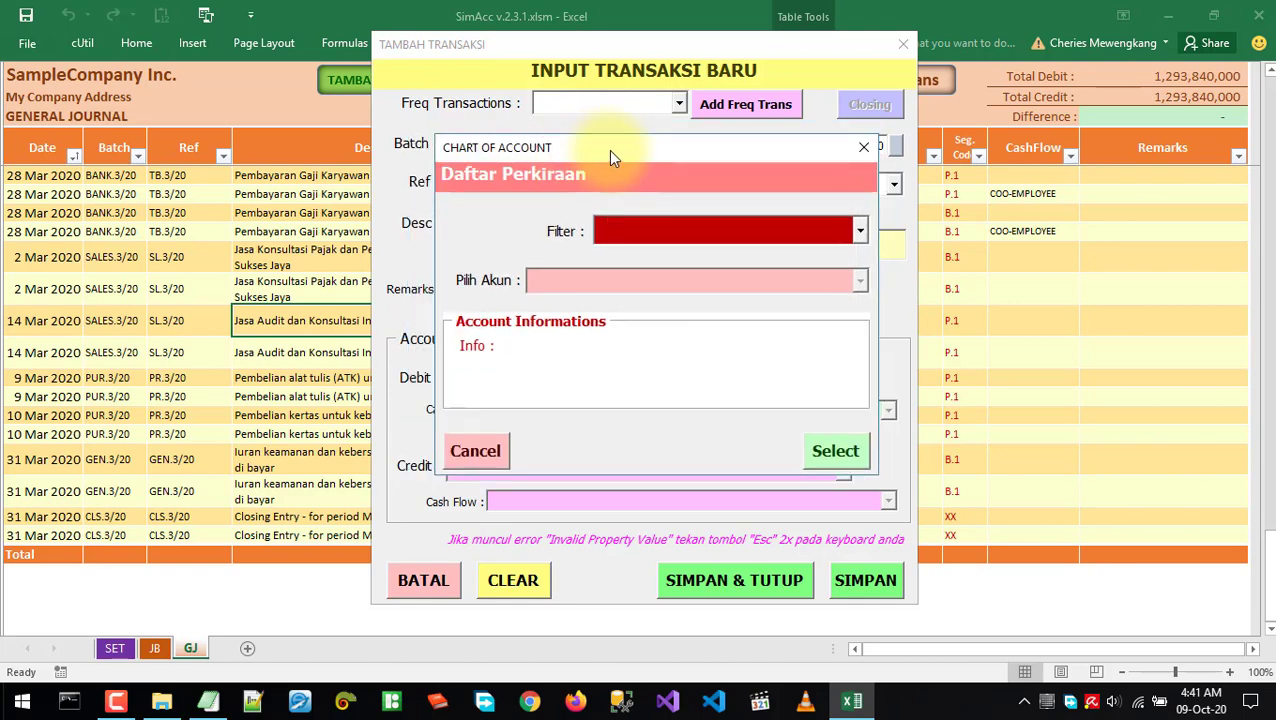
Filter the chart of accounts by BEBAN and look through the expense accounts without choosing one
{"action": "left_click", "coordinate": [860, 232]}
{"action": "left_click_drag", "start_coordinate": [864, 300], "coordinate": [863, 342]}
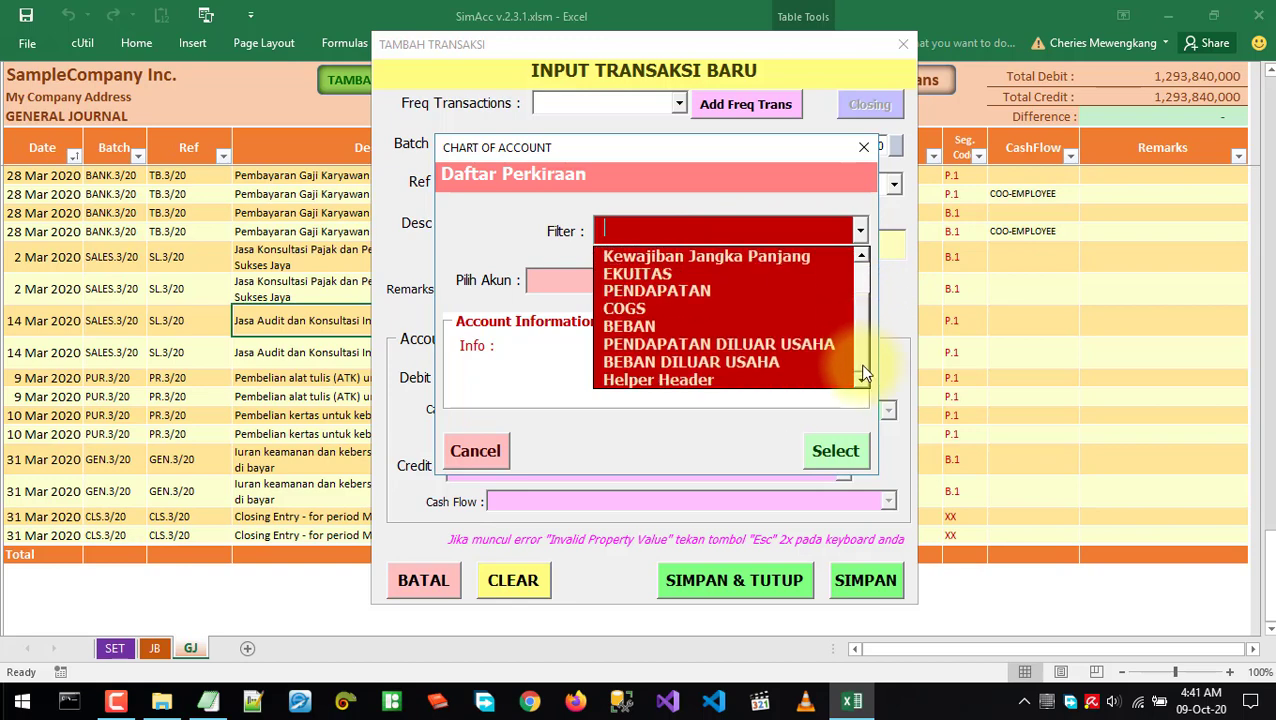
{"action": "left_click", "coordinate": [643, 329]}
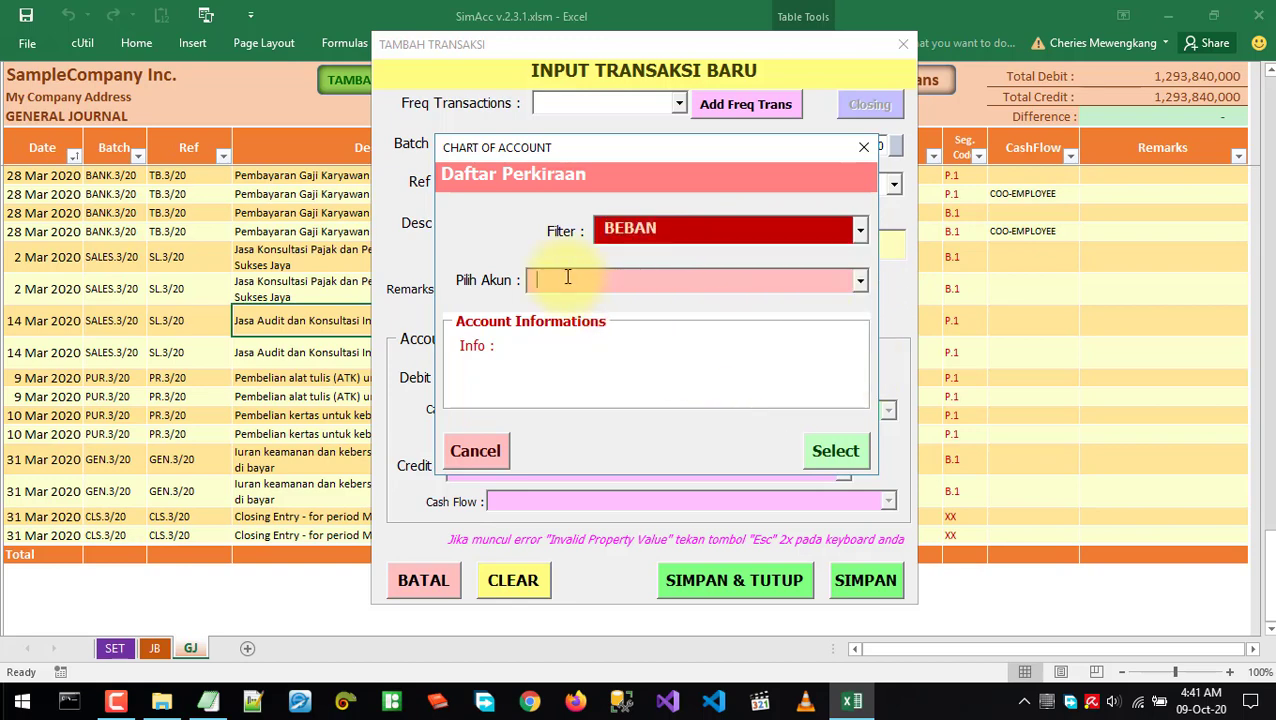
{"action": "left_click", "coordinate": [860, 281]}
{"action": "mouse_move", "coordinate": [860, 322]}
{"action": "left_mouse_down"}
{"action": "mouse_move", "coordinate": [866, 370]}
{"action": "mouse_move", "coordinate": [864, 337]}
{"action": "left_mouse_up"}
{"action": "scroll", "coordinate": [864, 337], "scroll_direction": "up", "scroll_amount": 1}
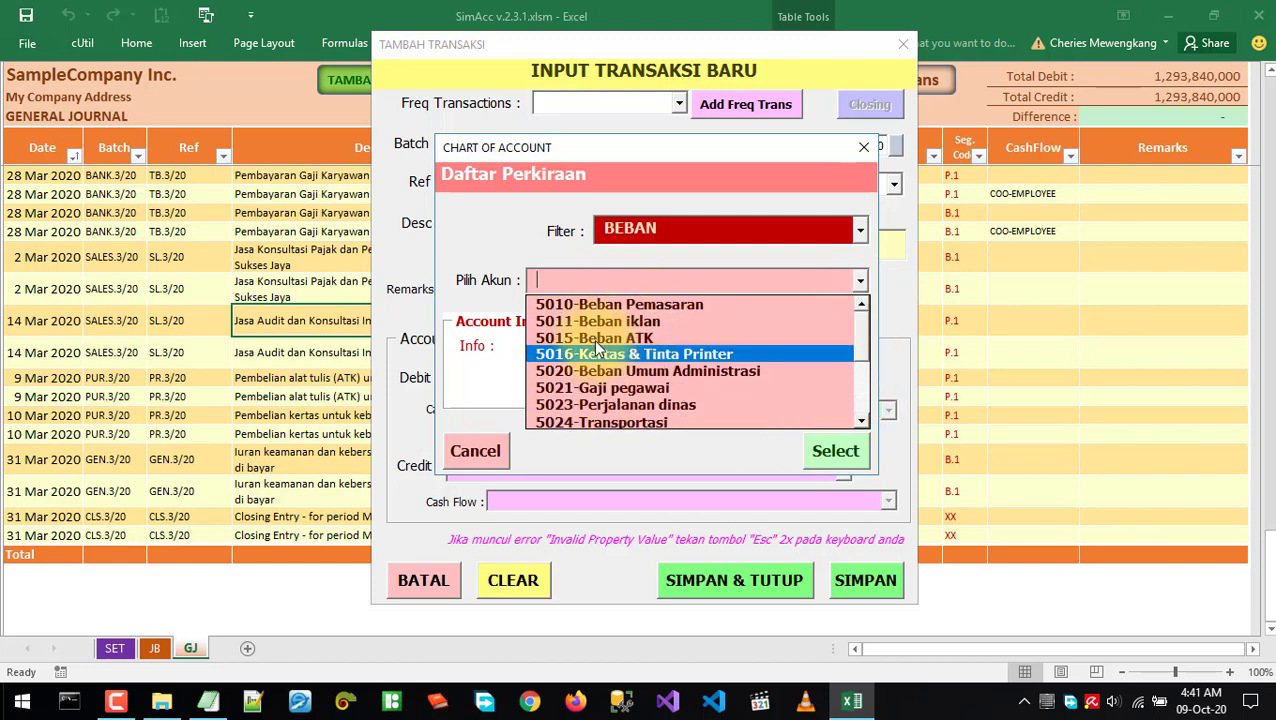
{"action": "left_click_drag", "start_coordinate": [865, 332], "coordinate": [859, 401]}
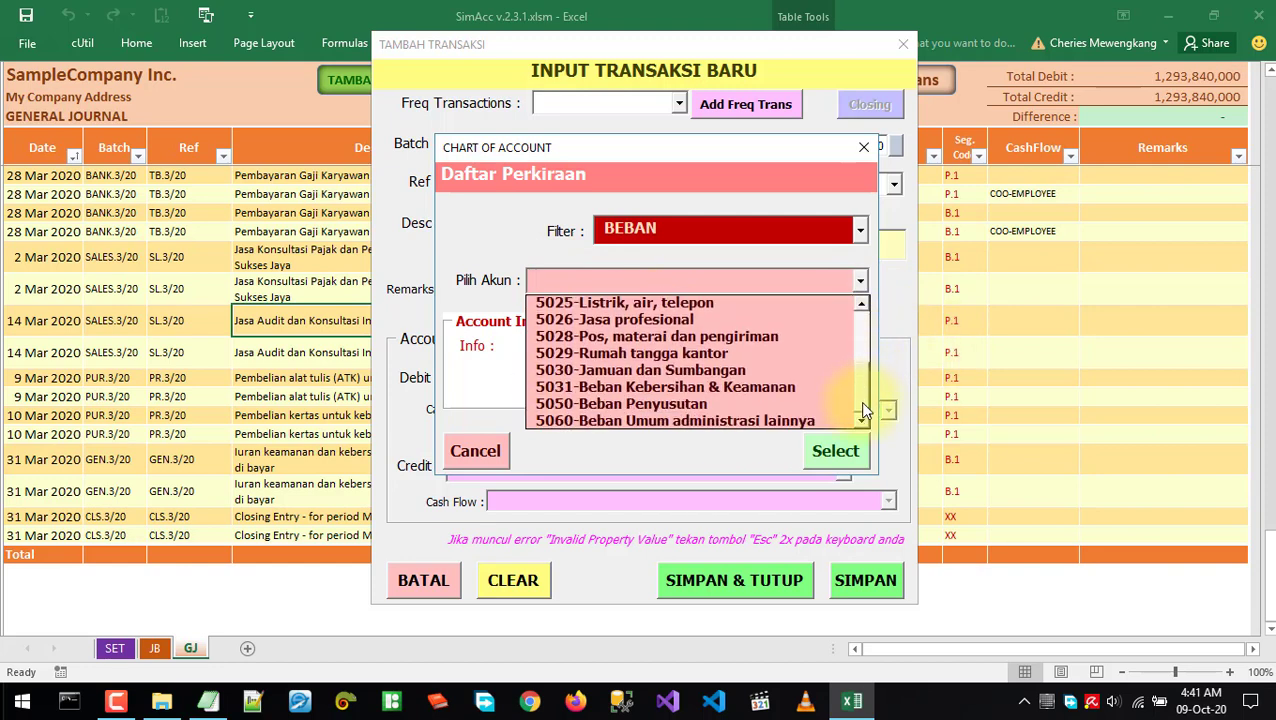
{"action": "left_click", "coordinate": [485, 284]}
{"action": "left_click", "coordinate": [820, 224]}
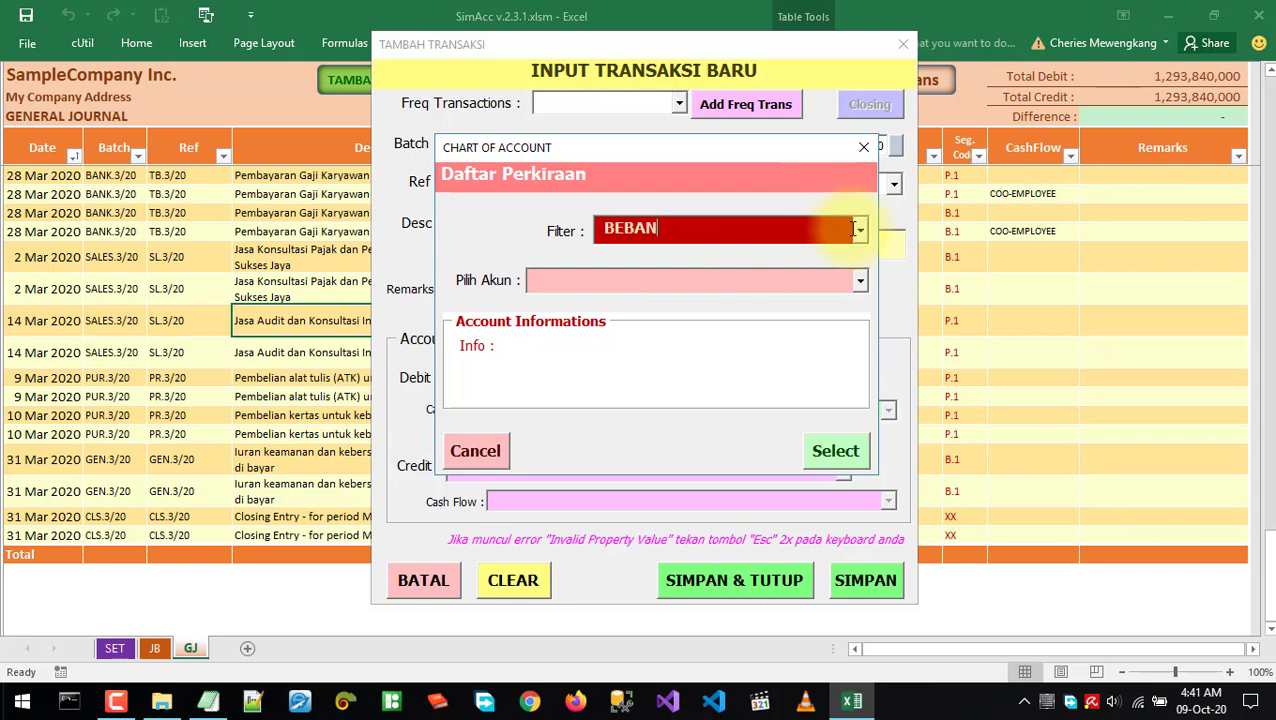
Filter the chart of accounts by PENDAPATAN and choose 4101-Pendapatan Penjualan as the debit account
{"action": "left_click", "coordinate": [859, 231]}
{"action": "scroll", "coordinate": [840, 336], "scroll_direction": "up", "scroll_amount": 3}
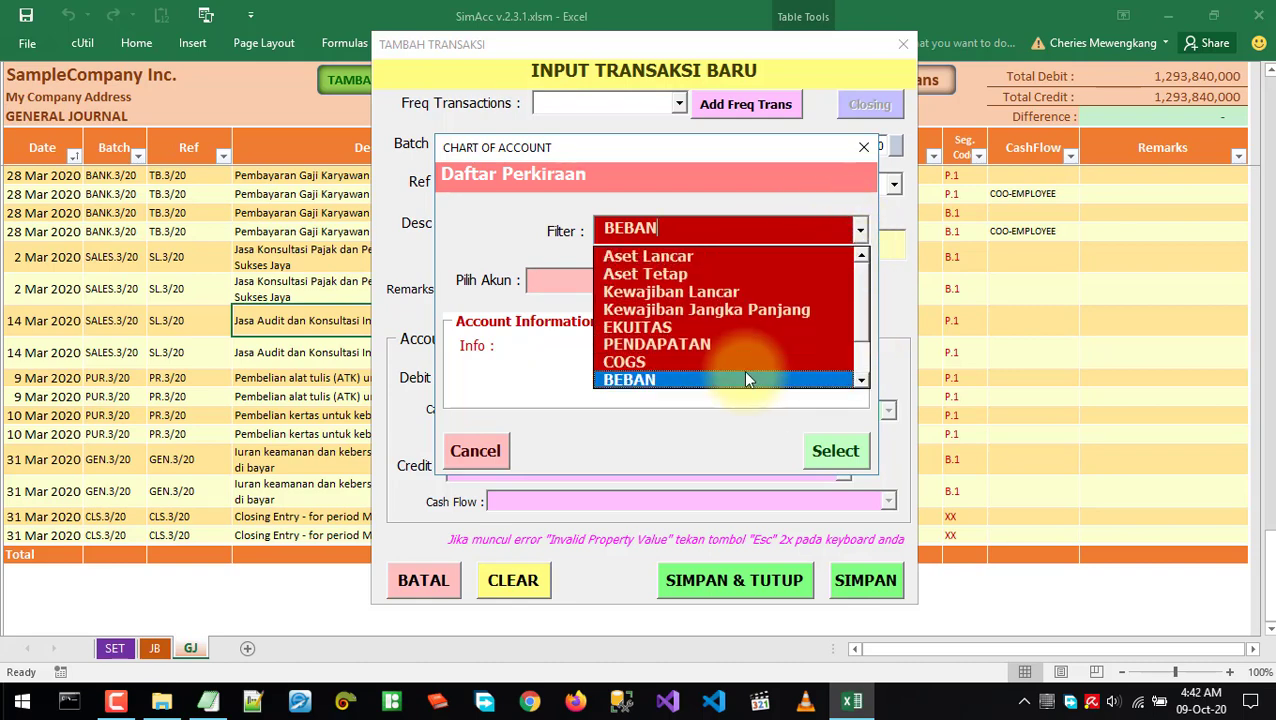
{"action": "left_click", "coordinate": [697, 347]}
{"action": "left_click", "coordinate": [860, 281]}
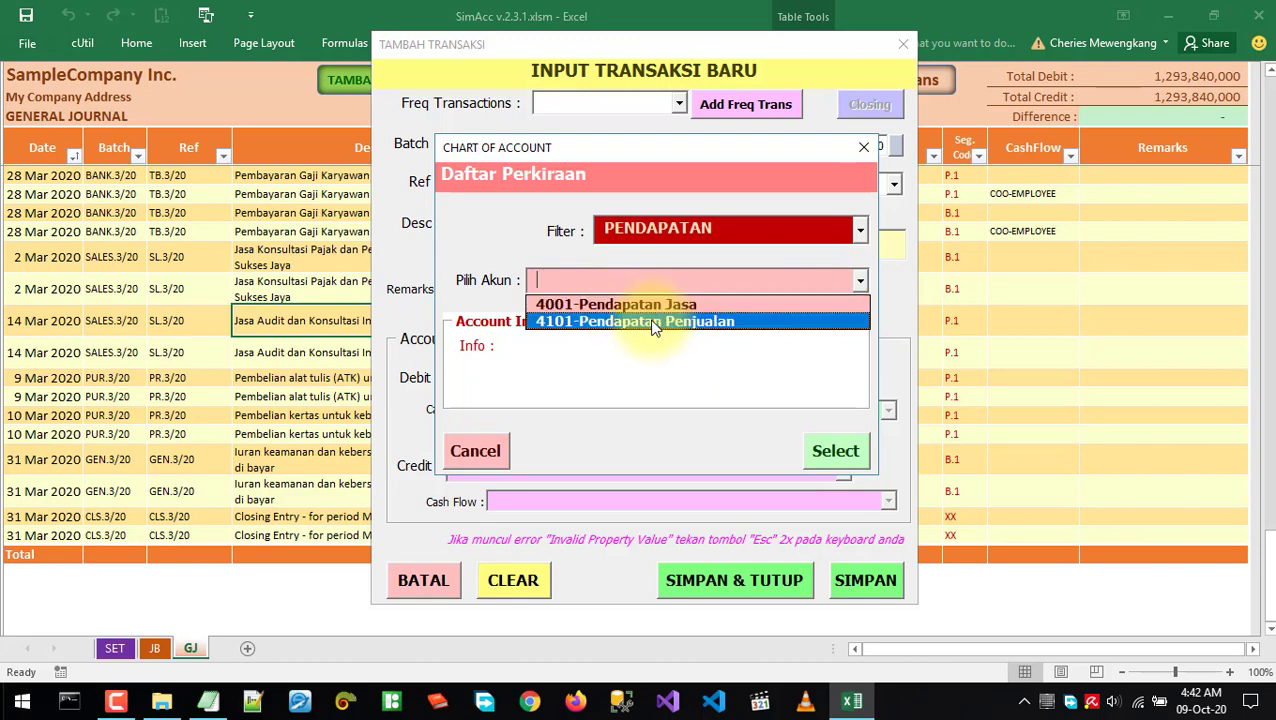
{"action": "left_click", "coordinate": [640, 321]}
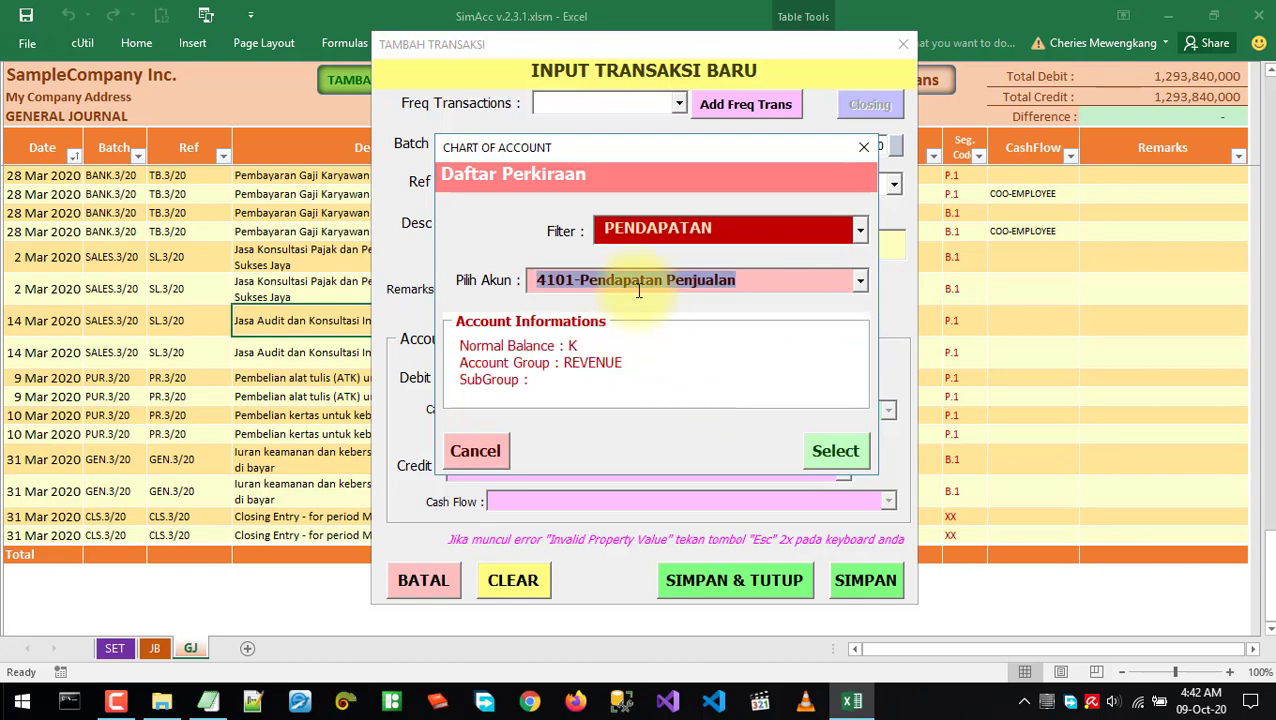
{"action": "left_click", "coordinate": [829, 454]}
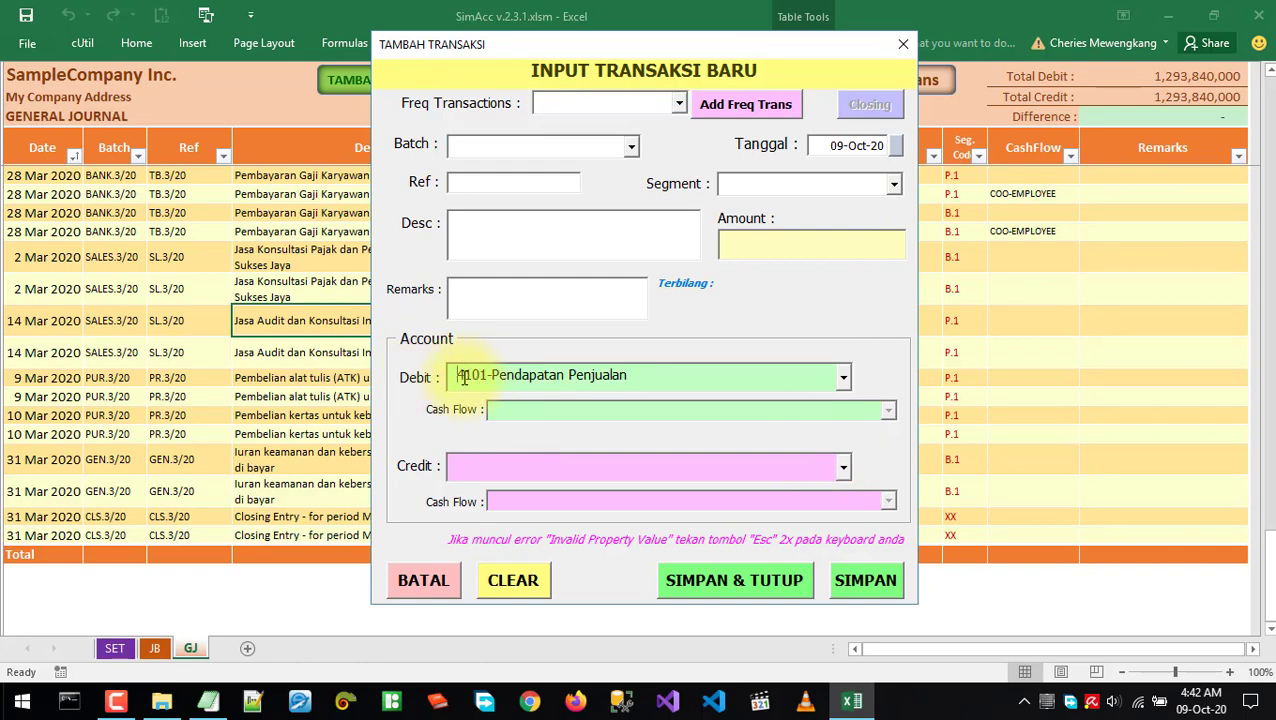
Set the credit account to 3001-Modal from the chart of accounts filtered by EKUITAS
{"action": "left_click", "coordinate": [841, 466]}
{"action": "left_click", "coordinate": [548, 470]}
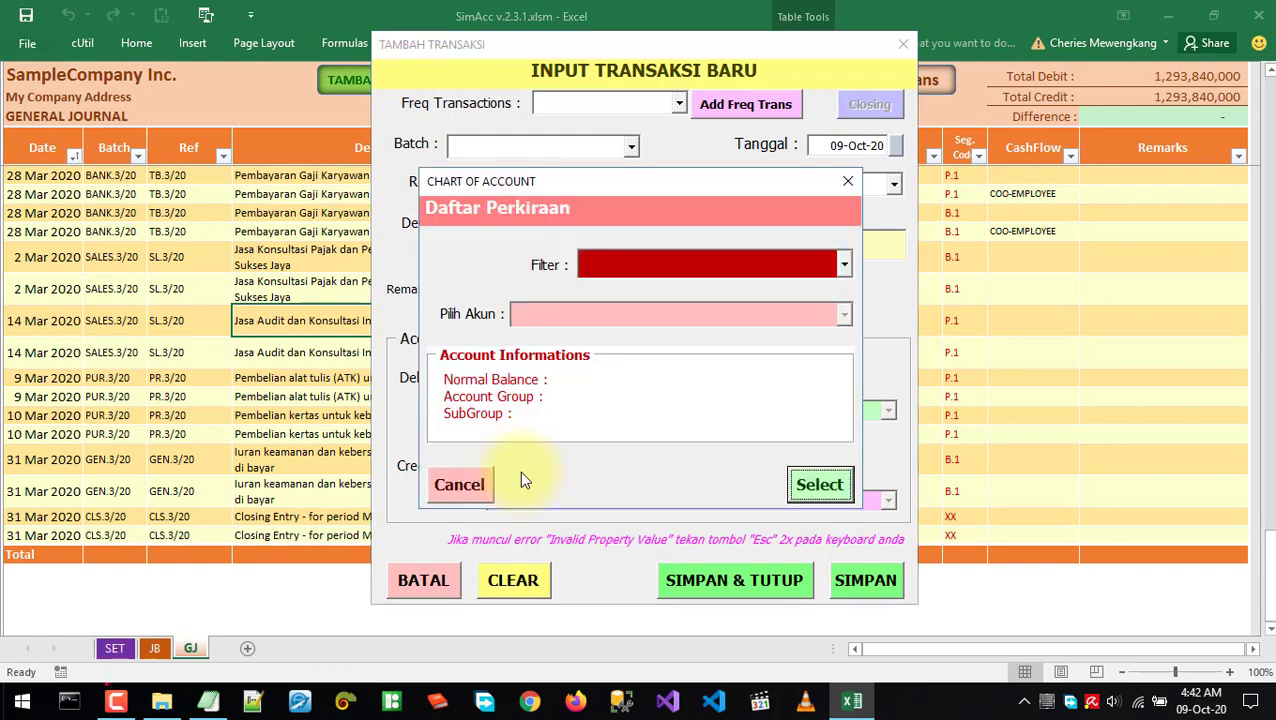
{"action": "left_click", "coordinate": [840, 265]}
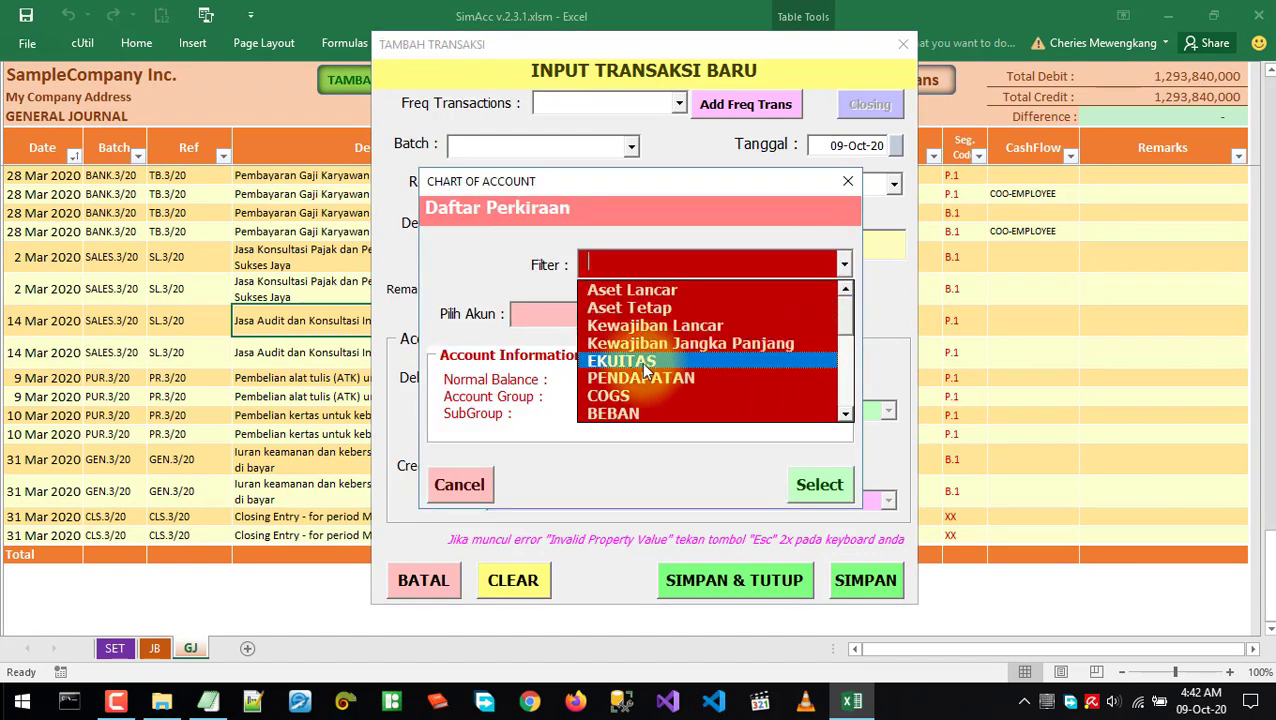
{"action": "left_click", "coordinate": [810, 356]}
{"action": "left_click", "coordinate": [844, 315]}
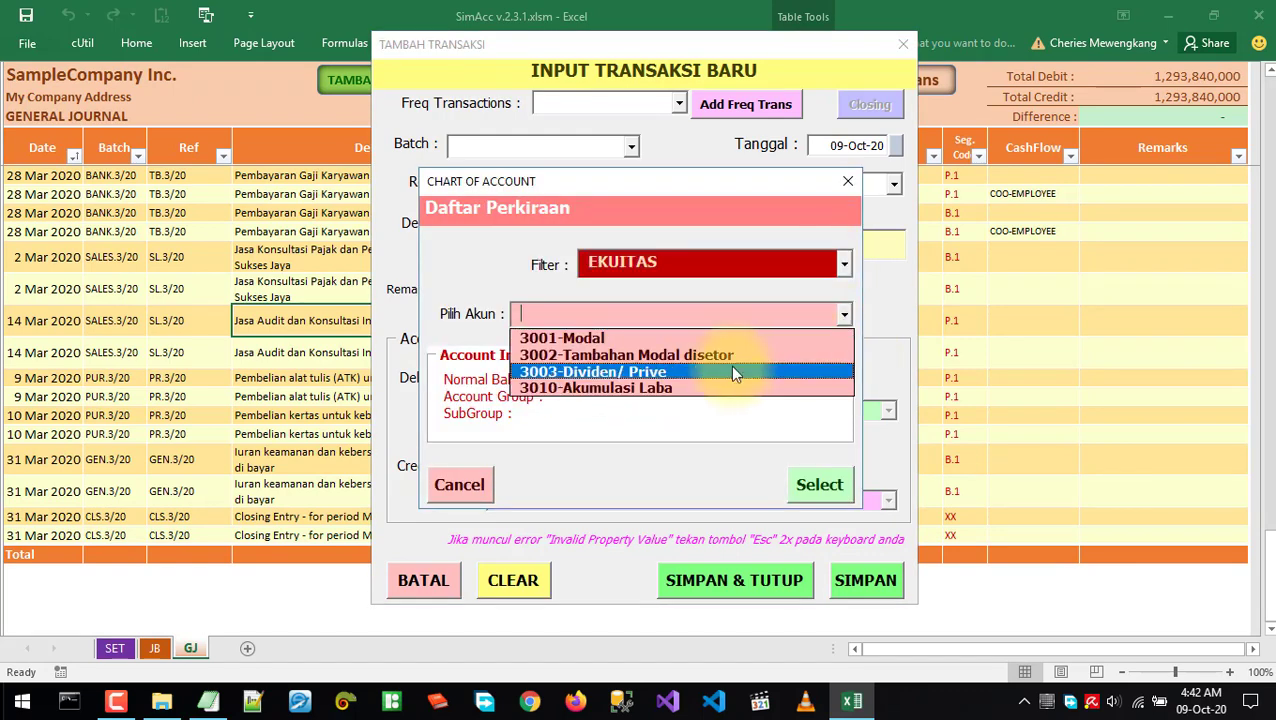
{"action": "left_click", "coordinate": [649, 334]}
{"action": "left_click", "coordinate": [818, 485]}
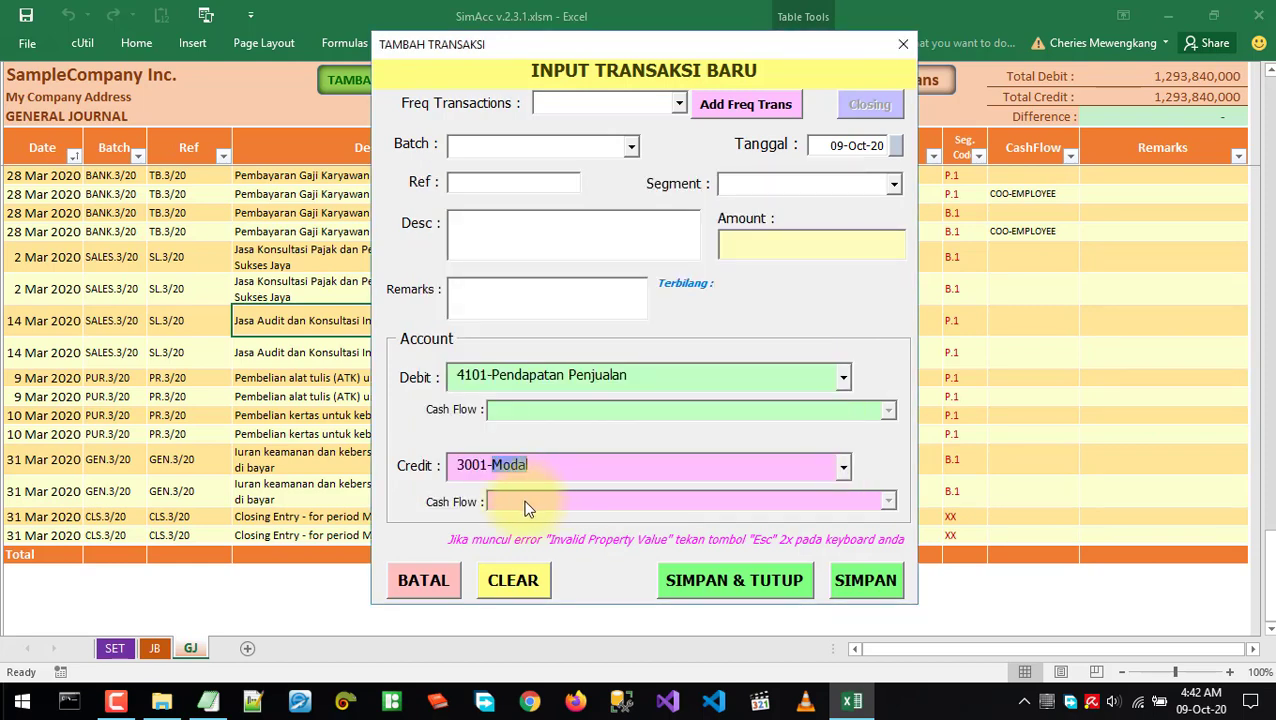
Switch to the AkelPad notes and highlight the Closing Entry topic
{"action": "key", "text": "alt+Tab"}
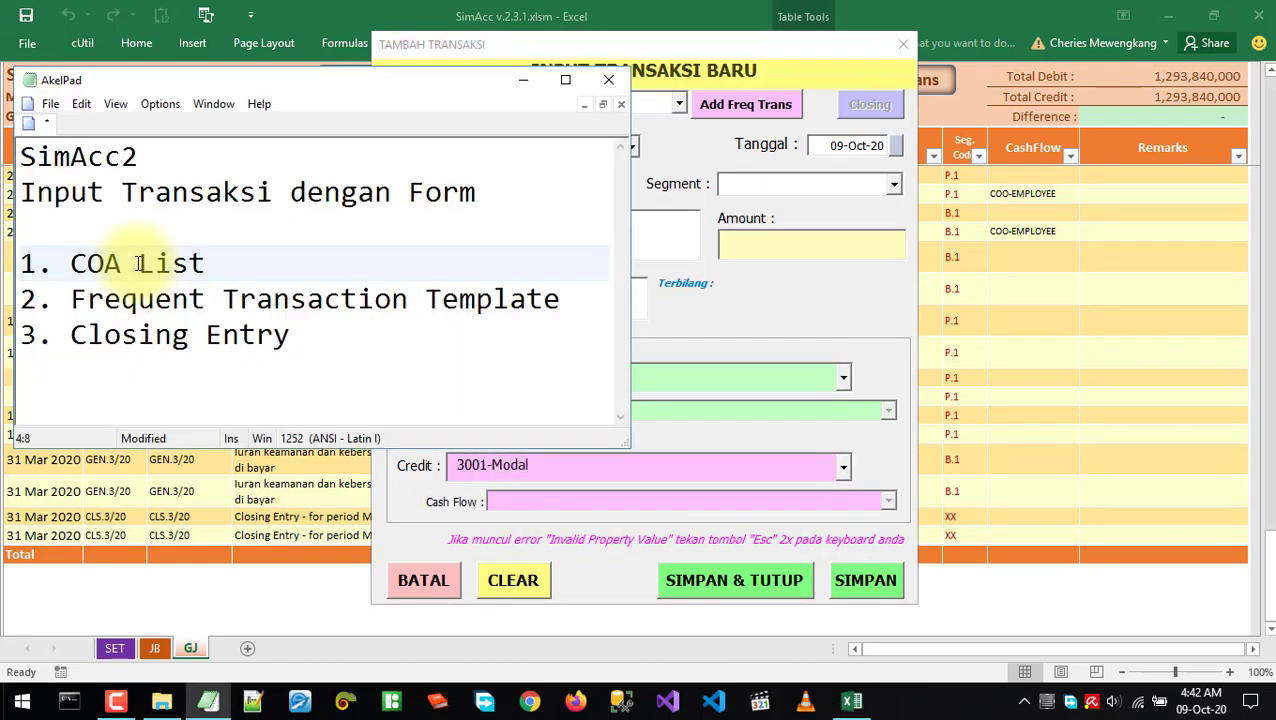
{"action": "left_click", "coordinate": [292, 336]}
{"action": "left_click_drag", "start_coordinate": [292, 336], "coordinate": [78, 347]}
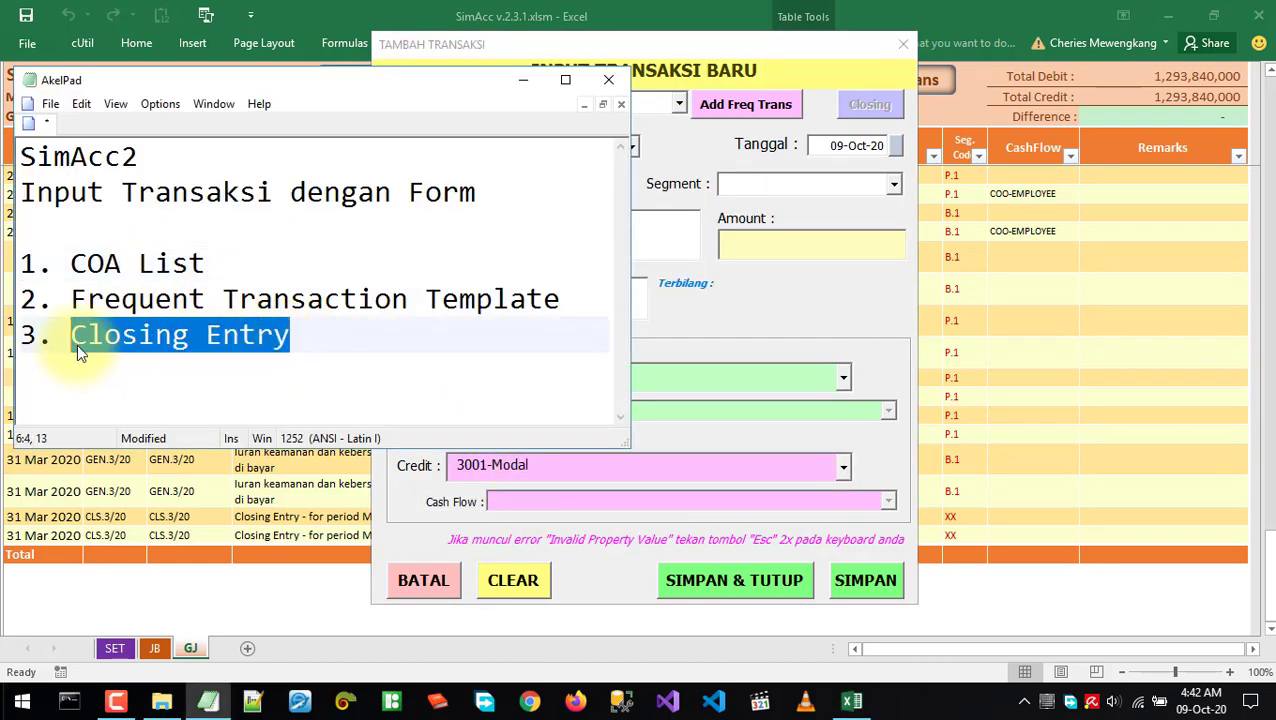
{"action": "left_click", "coordinate": [85, 336]}
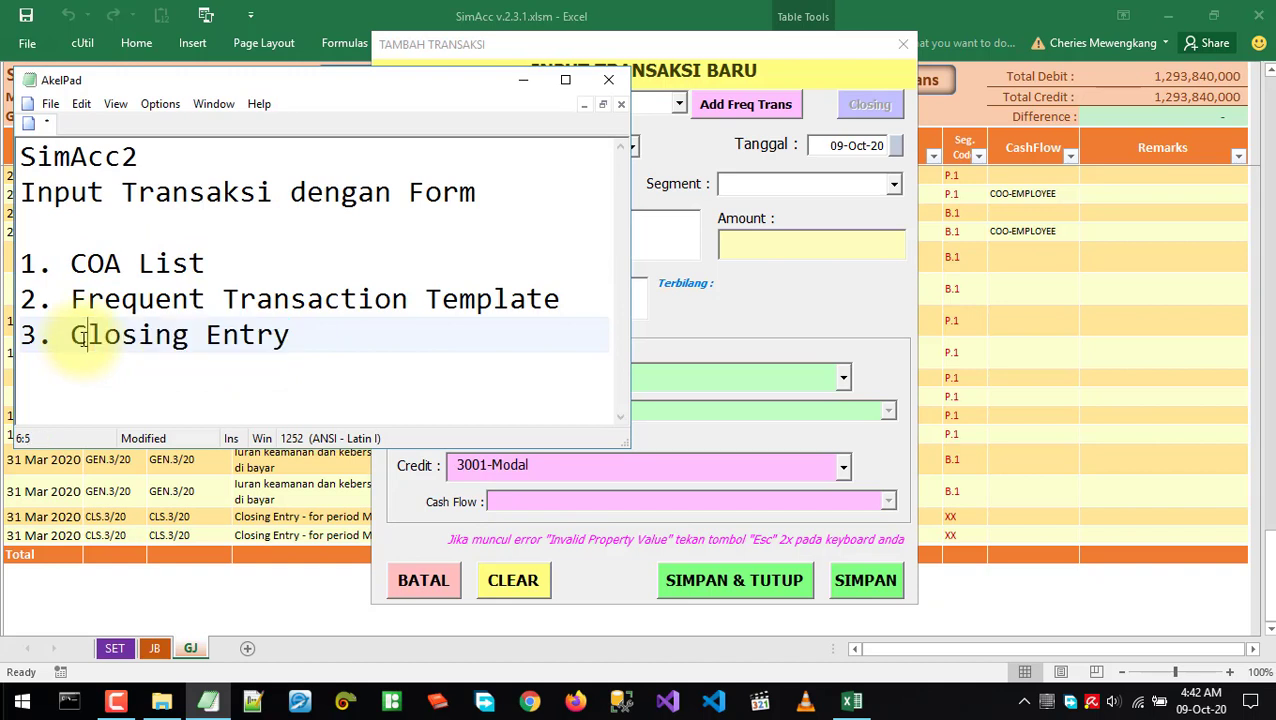
Reposition the AkelPad notes window beside the form and highlight the Closing Entry topic
{"action": "left_click", "coordinate": [325, 336]}
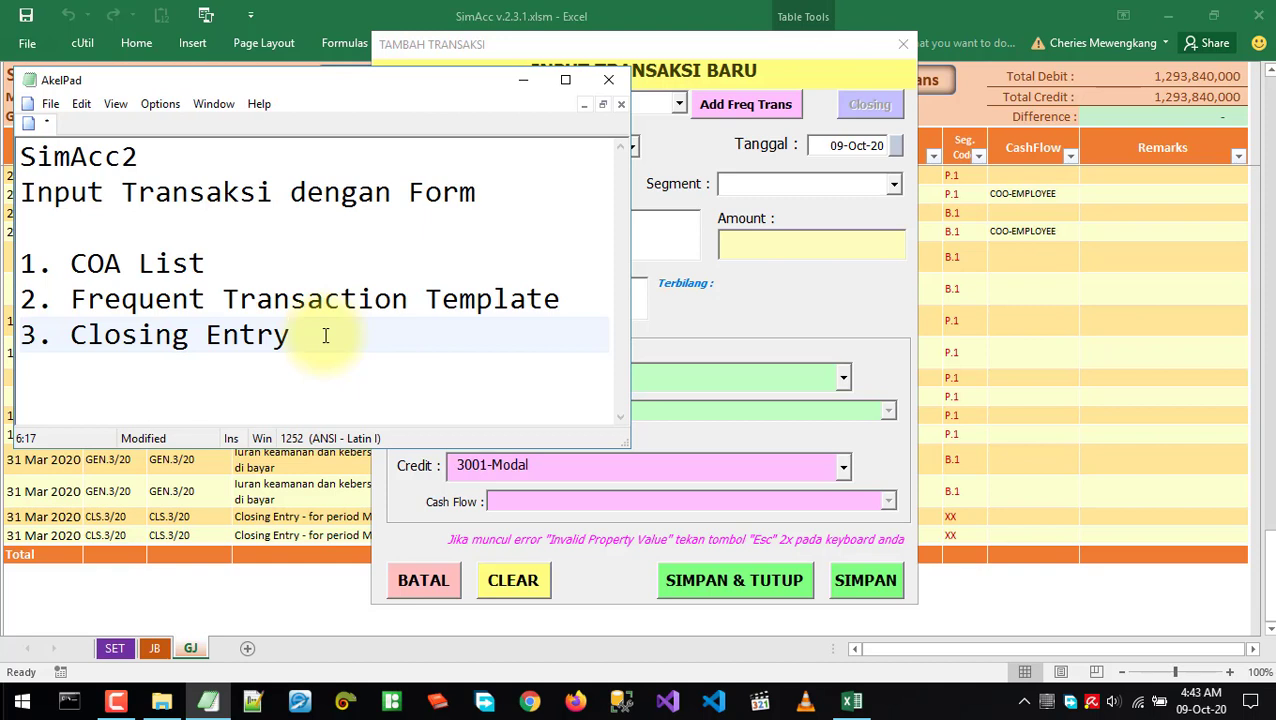
{"action": "left_click_drag", "start_coordinate": [381, 84], "coordinate": [419, 152]}
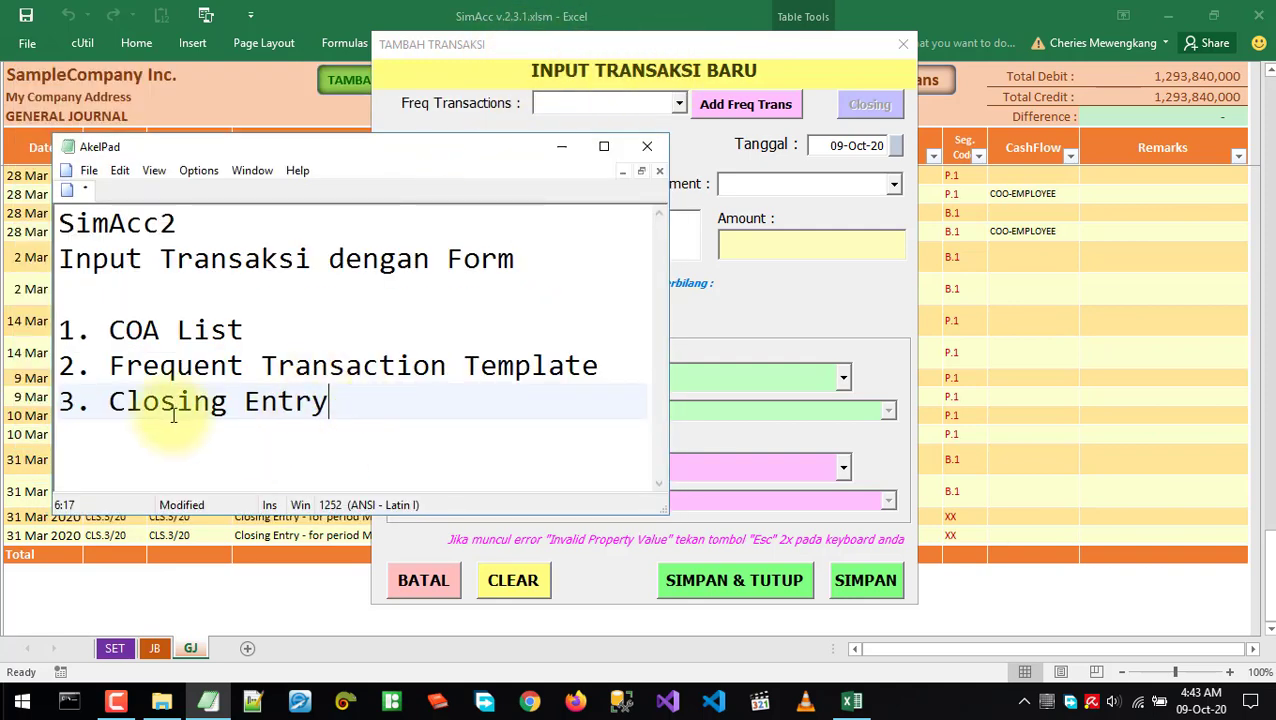
{"action": "left_click_drag", "start_coordinate": [110, 401], "coordinate": [362, 398]}
{"action": "left_click", "coordinate": [380, 403]}
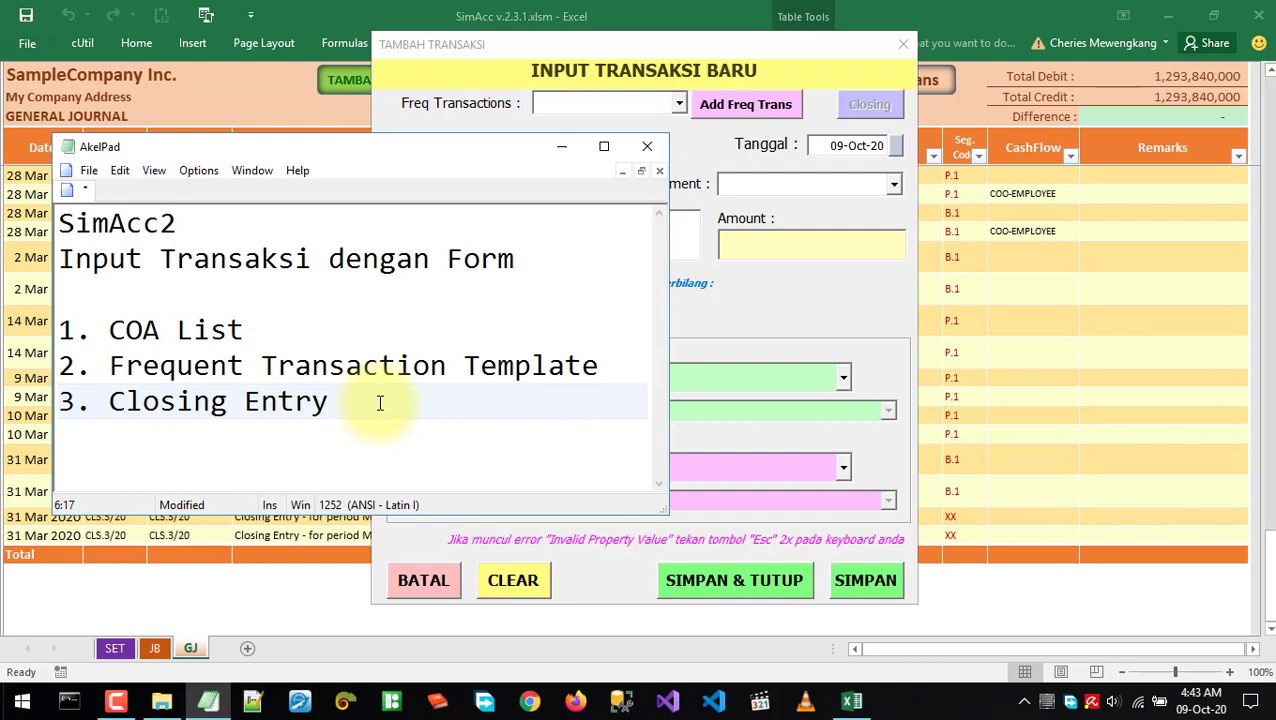
Return to the workbook, cancel the draft transaction and select the credit line of the Mar 2020 closing entry
{"action": "left_click", "coordinate": [561, 146]}
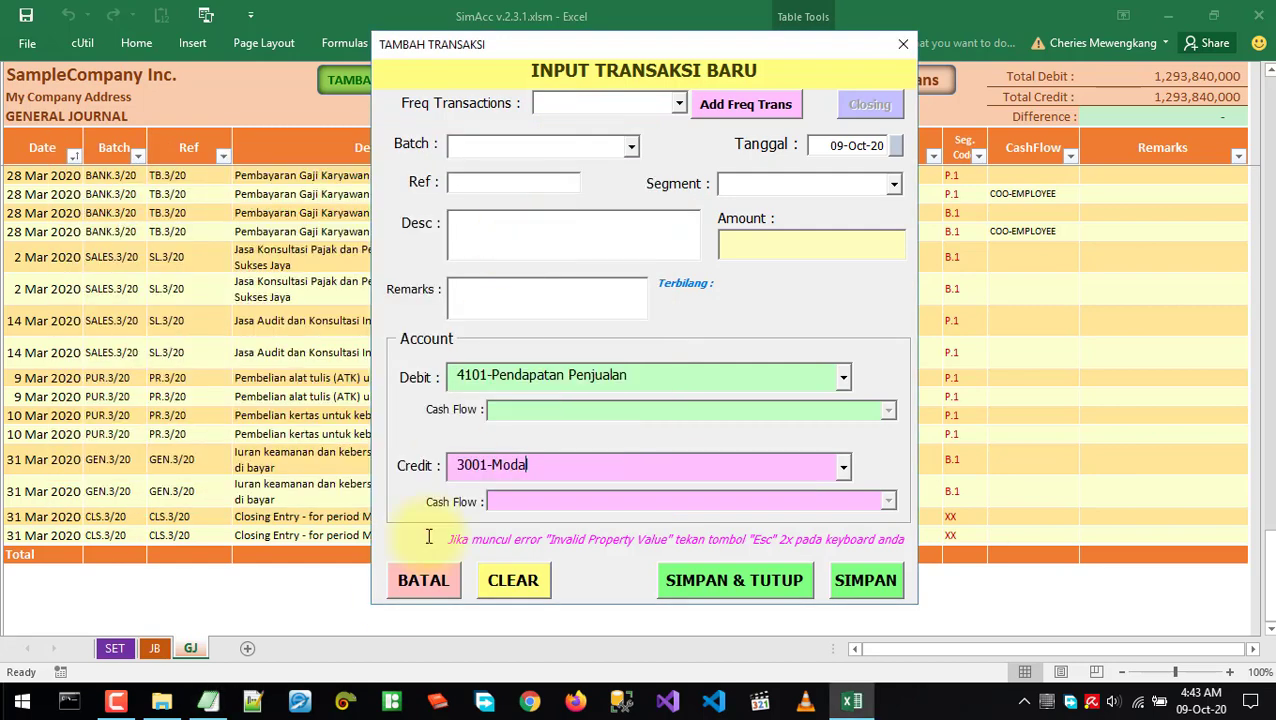
{"action": "left_click", "coordinate": [405, 592]}
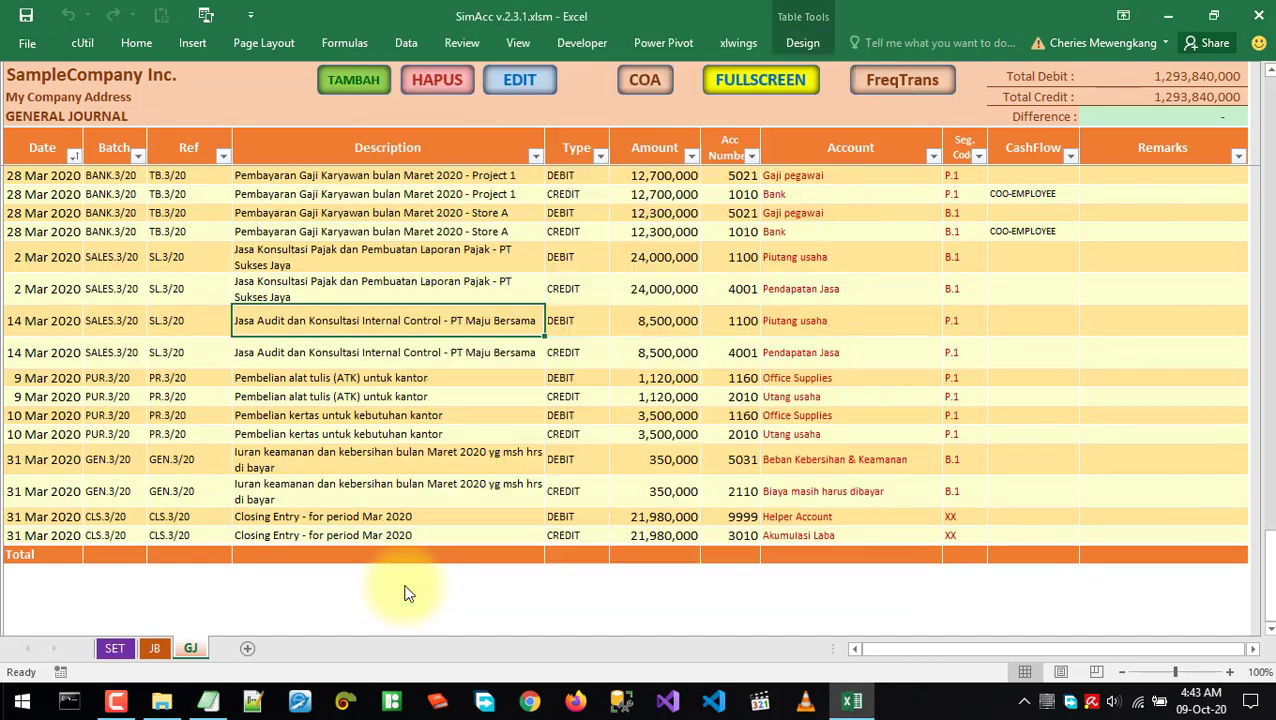
{"action": "left_click", "coordinate": [309, 535]}
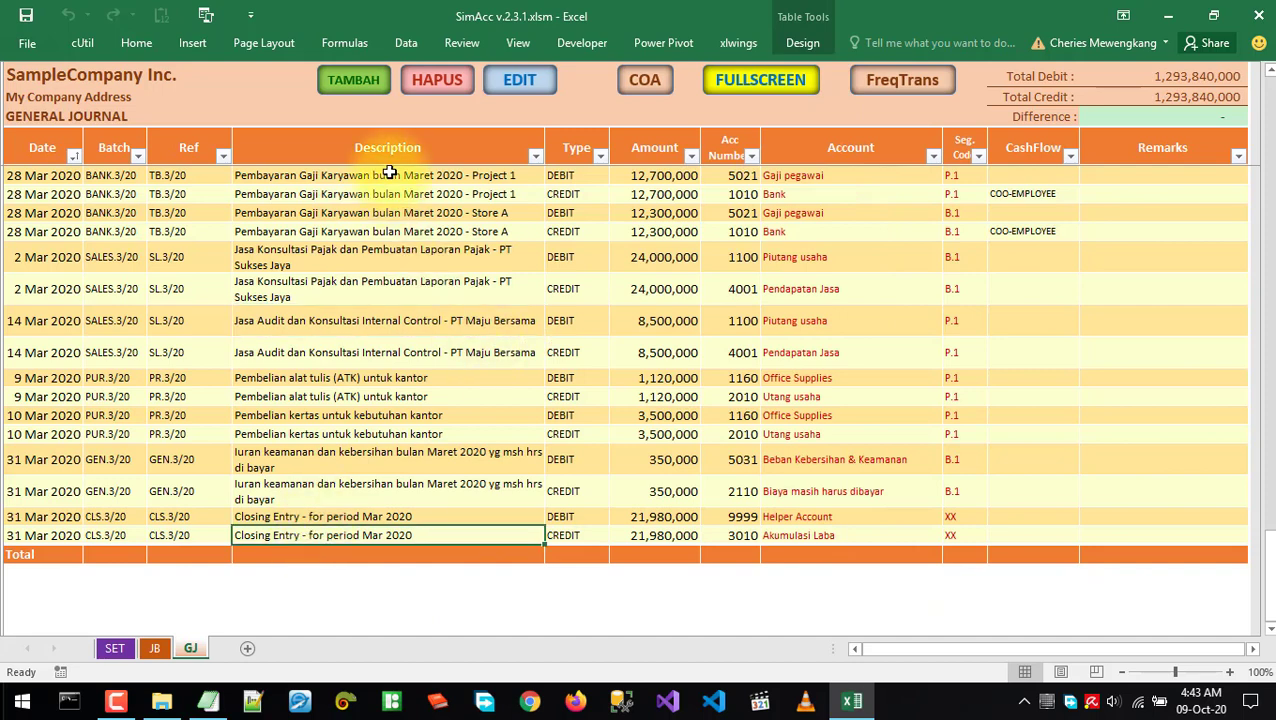
Start a new journal transaction and fill it from the CLOSING frequent transaction template
{"action": "left_click", "coordinate": [355, 80]}
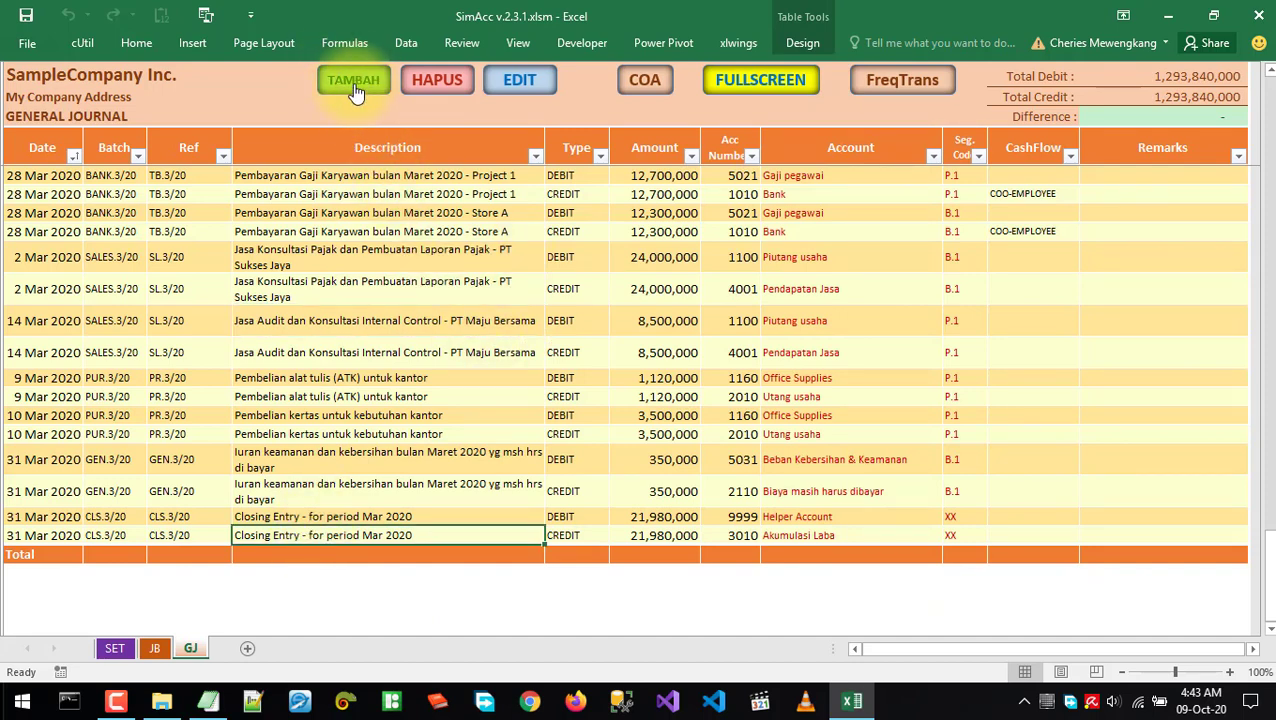
{"action": "left_click", "coordinate": [675, 127]}
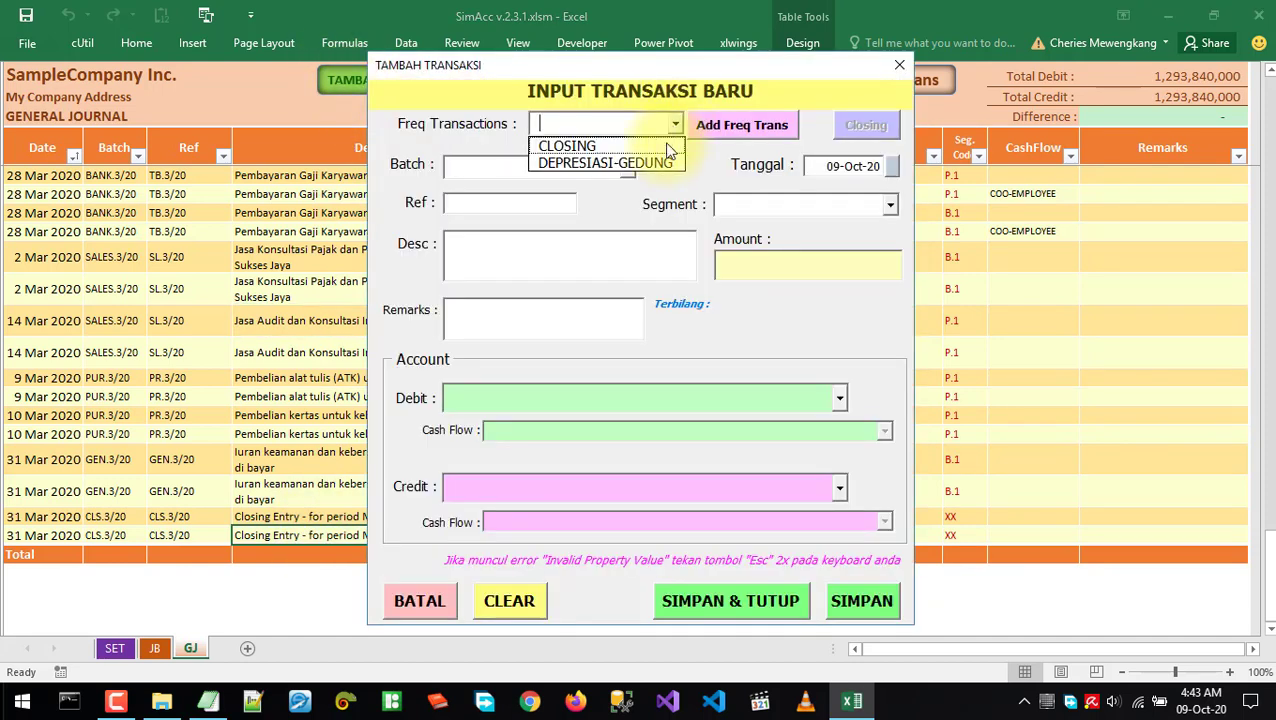
{"action": "left_click", "coordinate": [566, 147]}
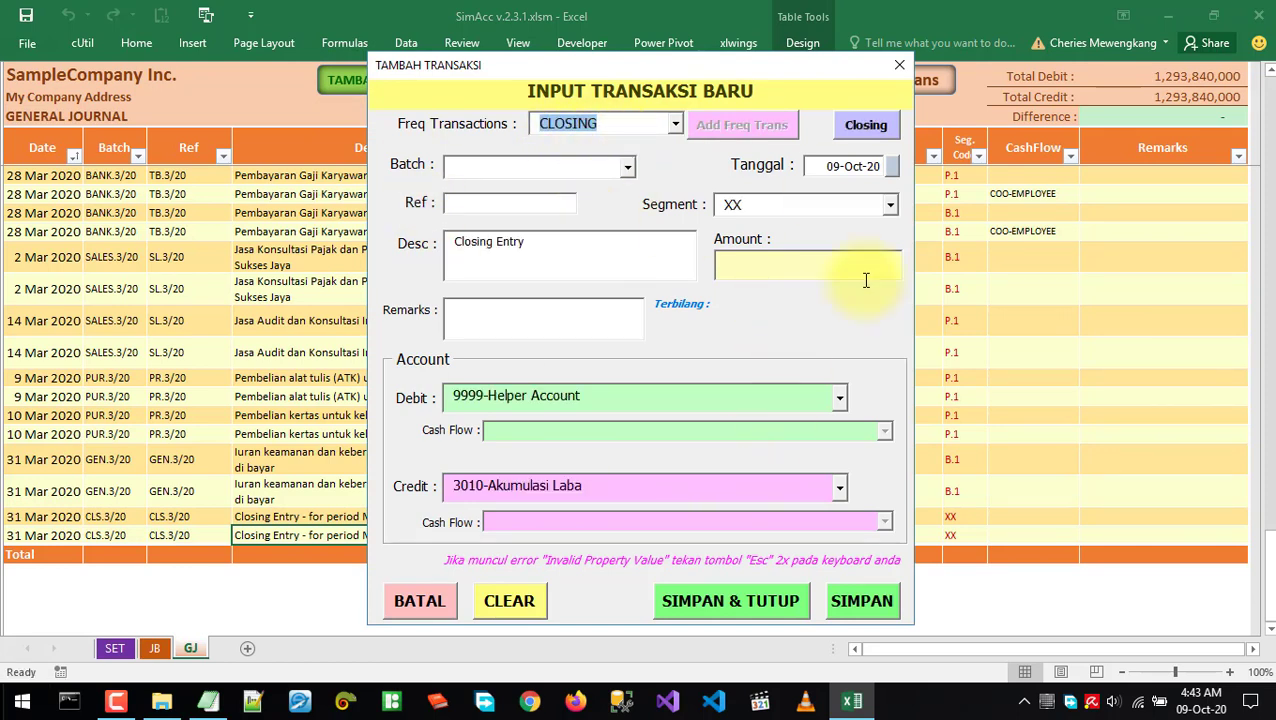
{"action": "left_click", "coordinate": [480, 395]}
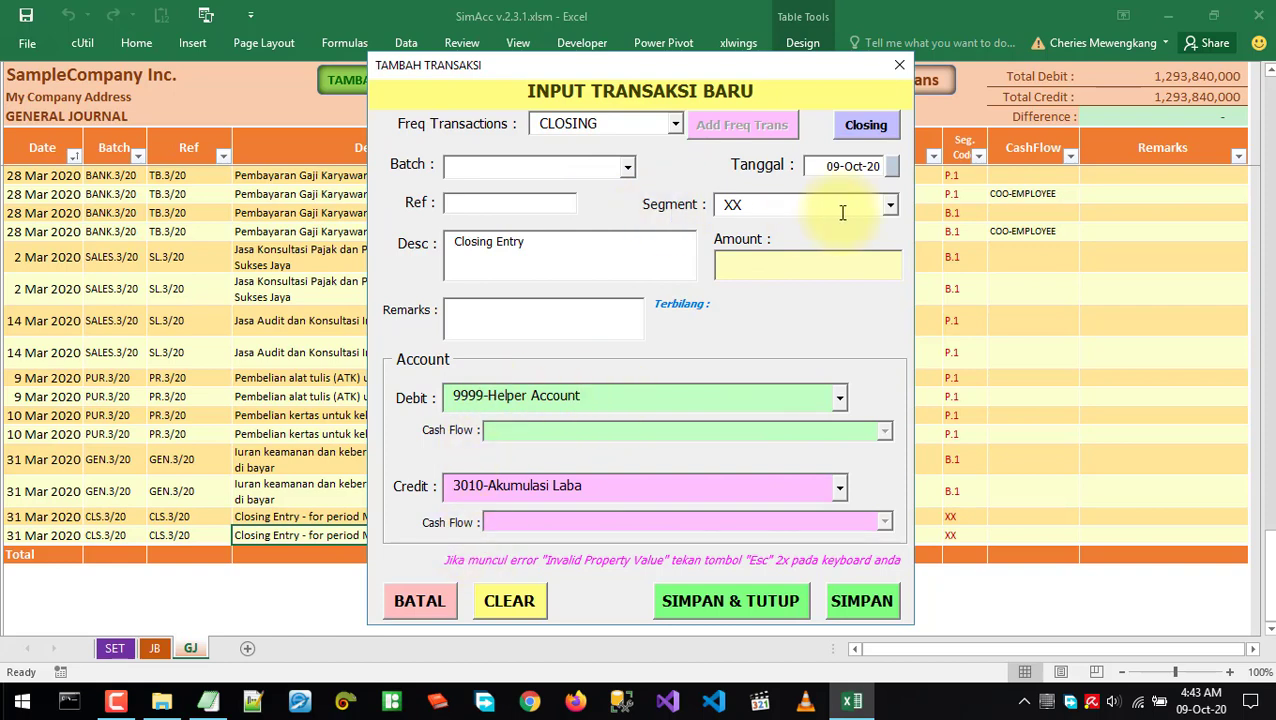
Set the transaction date to 31 Maret 2020 with the date picker
{"action": "left_click", "coordinate": [891, 166]}
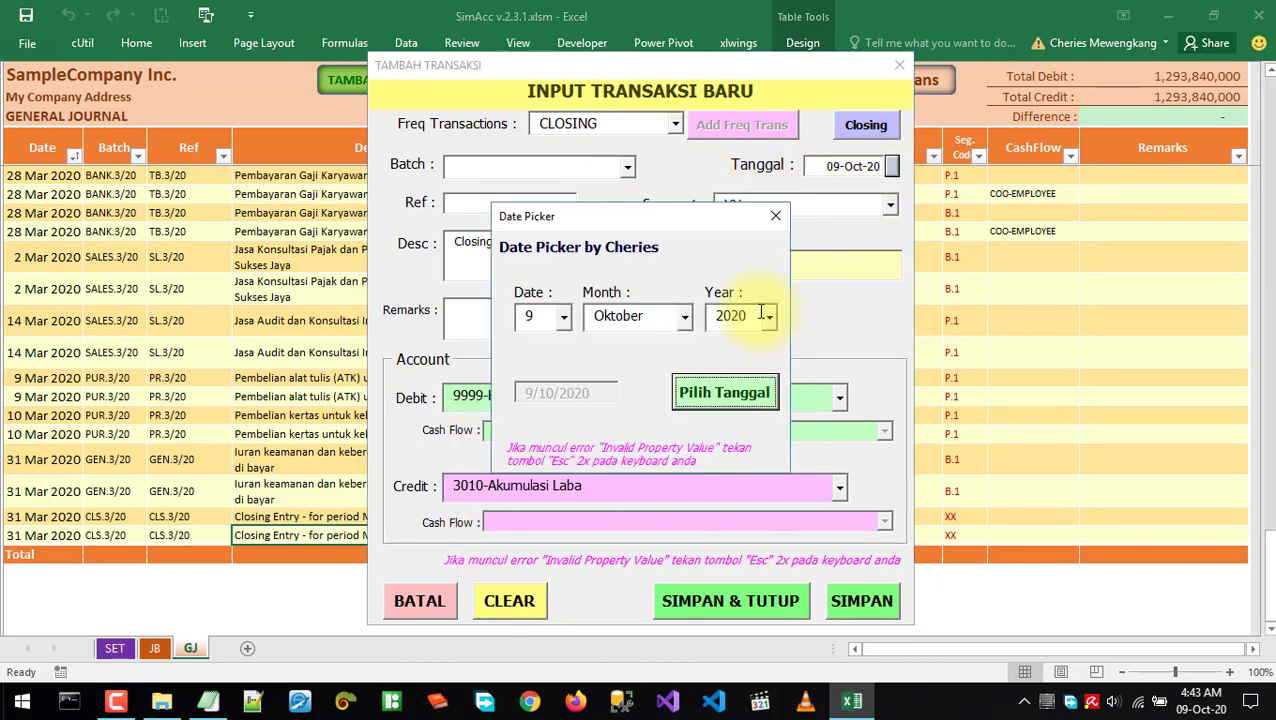
{"action": "left_click", "coordinate": [686, 316]}
{"action": "left_click_drag", "start_coordinate": [683, 407], "coordinate": [684, 352]}
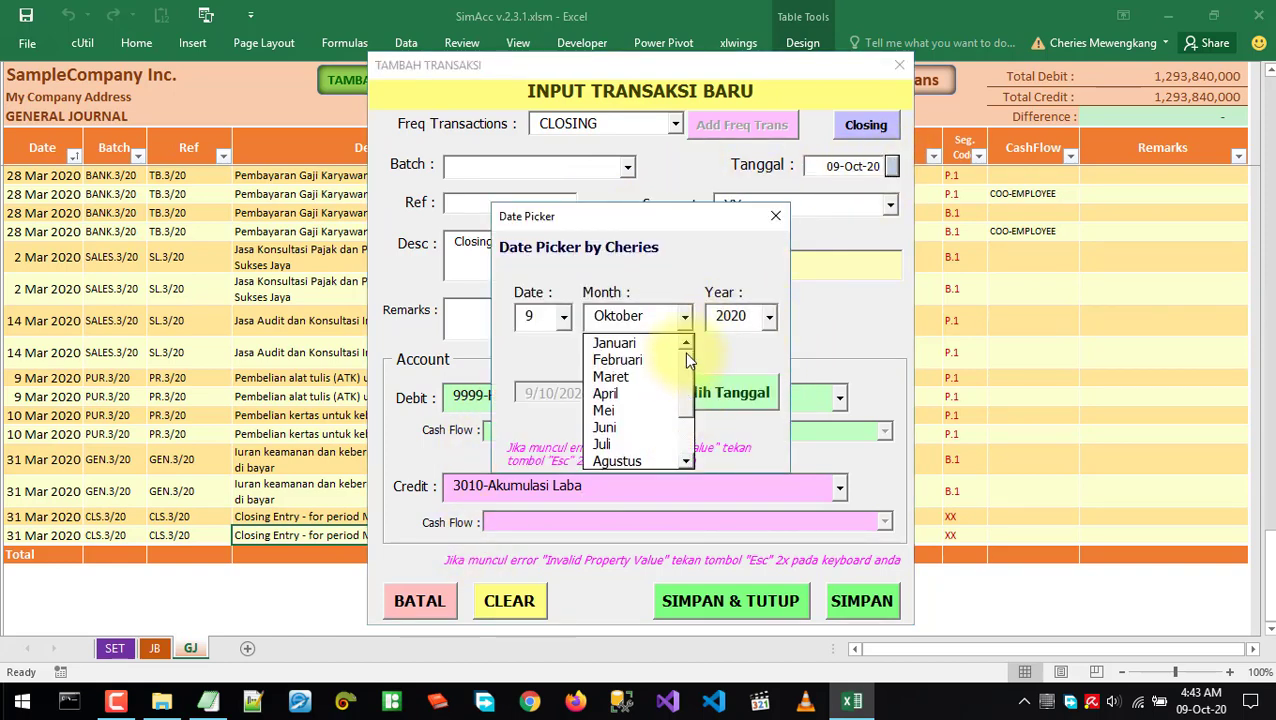
{"action": "left_click", "coordinate": [622, 381]}
{"action": "left_click", "coordinate": [563, 316]}
{"action": "scroll", "coordinate": [530, 440], "scroll_direction": "down", "scroll_amount": 5}
{"action": "left_click", "coordinate": [528, 458]}
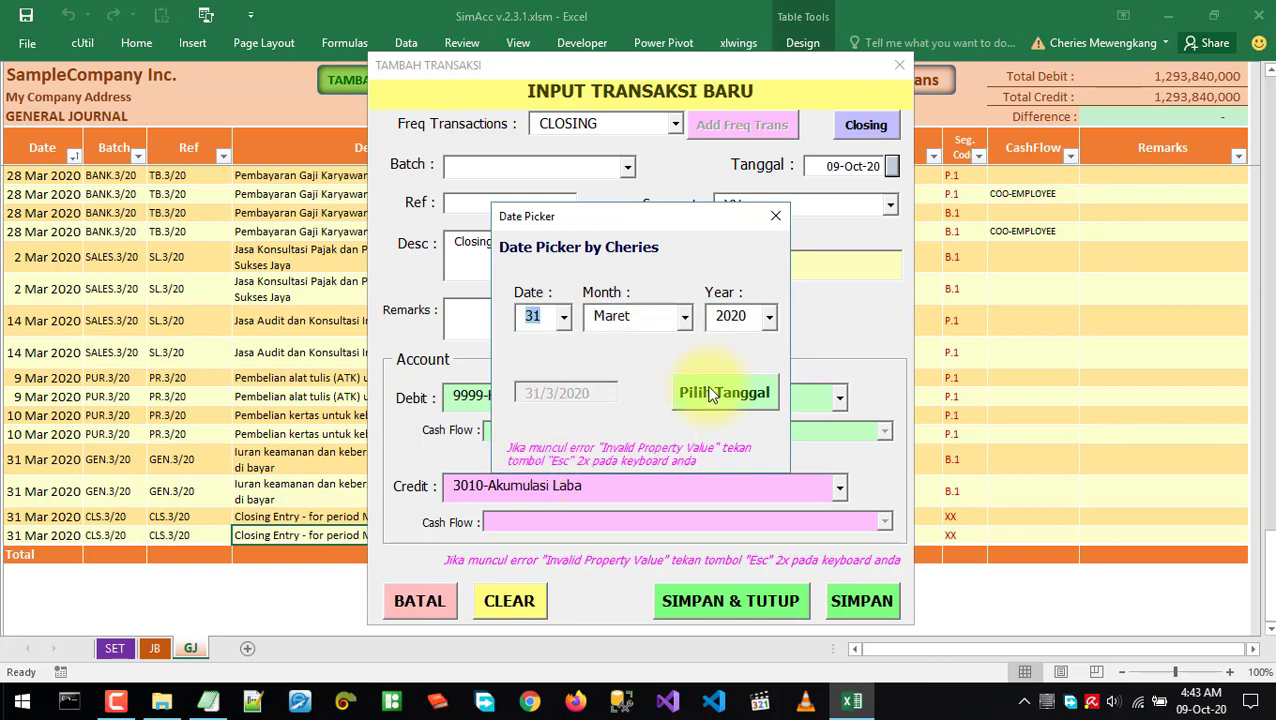
{"action": "left_click", "coordinate": [724, 393]}
Set the transaction's batch to CLOSING-0219 and its reference to CL.03/20
{"action": "left_click", "coordinate": [627, 166]}
{"action": "scroll", "coordinate": [624, 252], "scroll_direction": "down", "scroll_amount": 3}
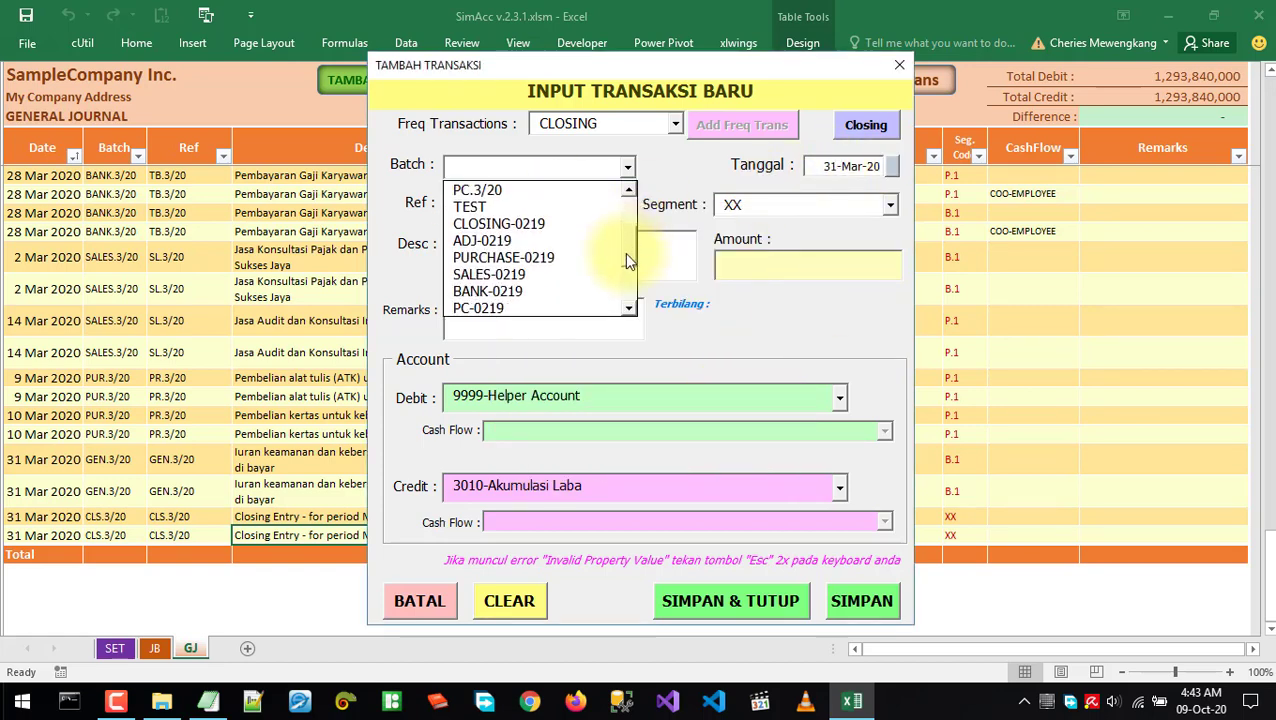
{"action": "scroll", "coordinate": [573, 272], "scroll_direction": "up", "scroll_amount": 1}
{"action": "left_click", "coordinate": [572, 262]}
{"action": "left_click", "coordinate": [479, 207]}
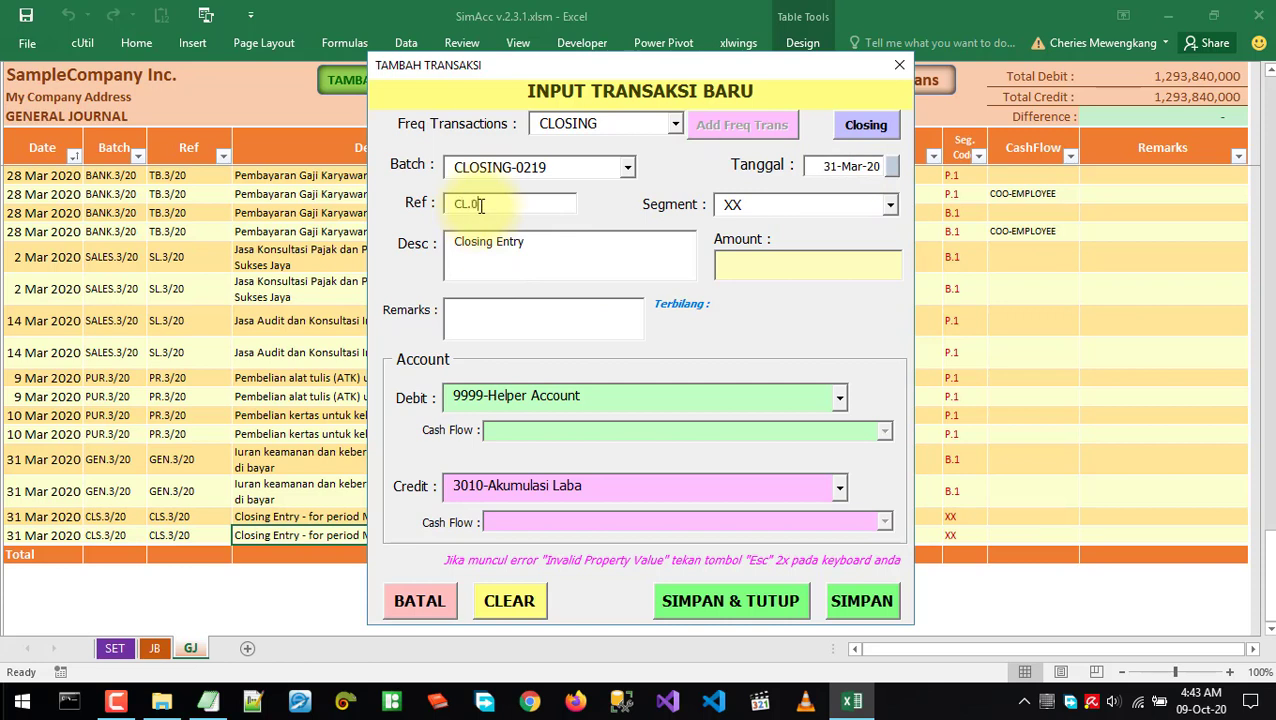
{"action": "type", "text": "CL.03/20"}
{"action": "left_click", "coordinate": [567, 251]}
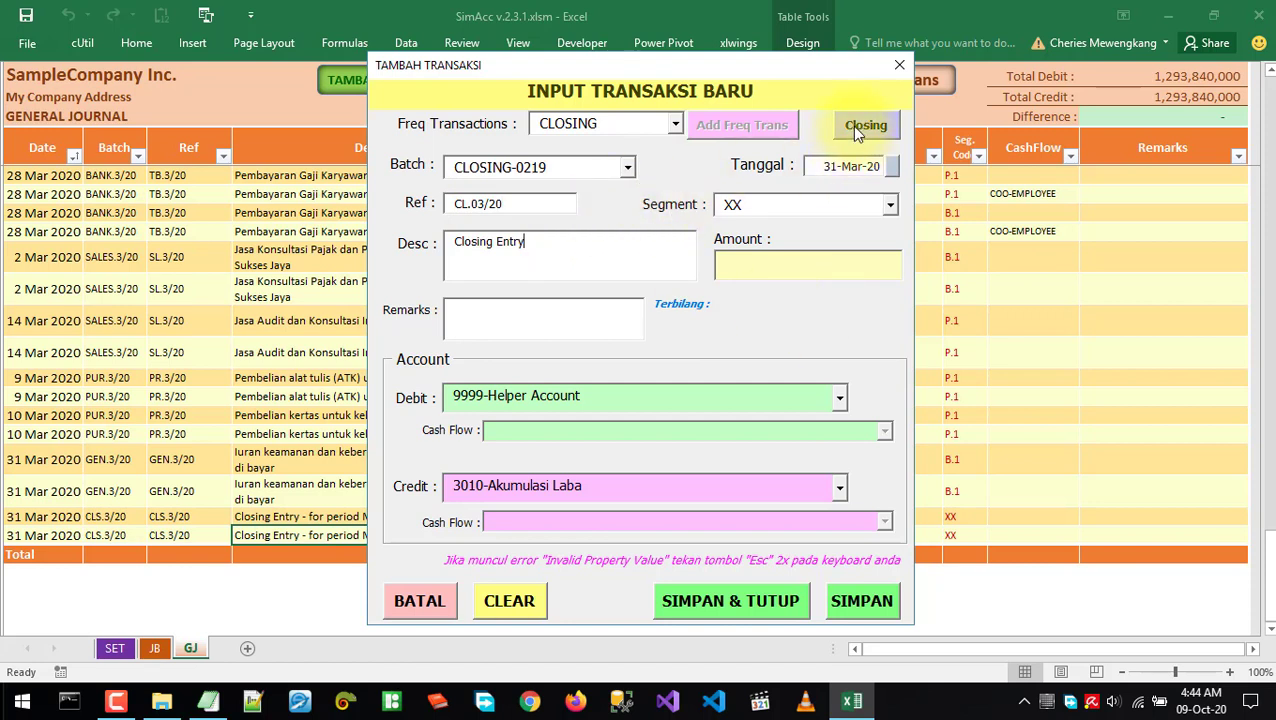
Reselect the CLOSING frequent transaction template and shift the transaction form slightly
{"action": "left_click", "coordinate": [675, 123]}
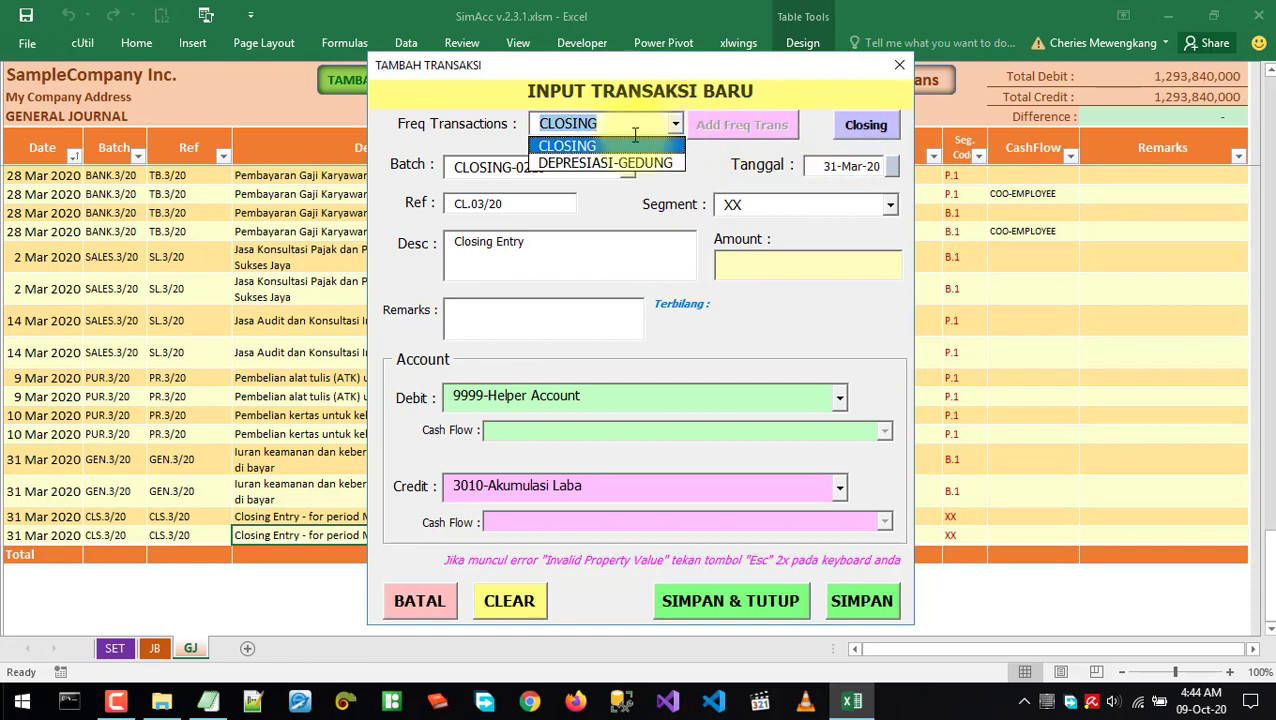
{"action": "left_click", "coordinate": [588, 148]}
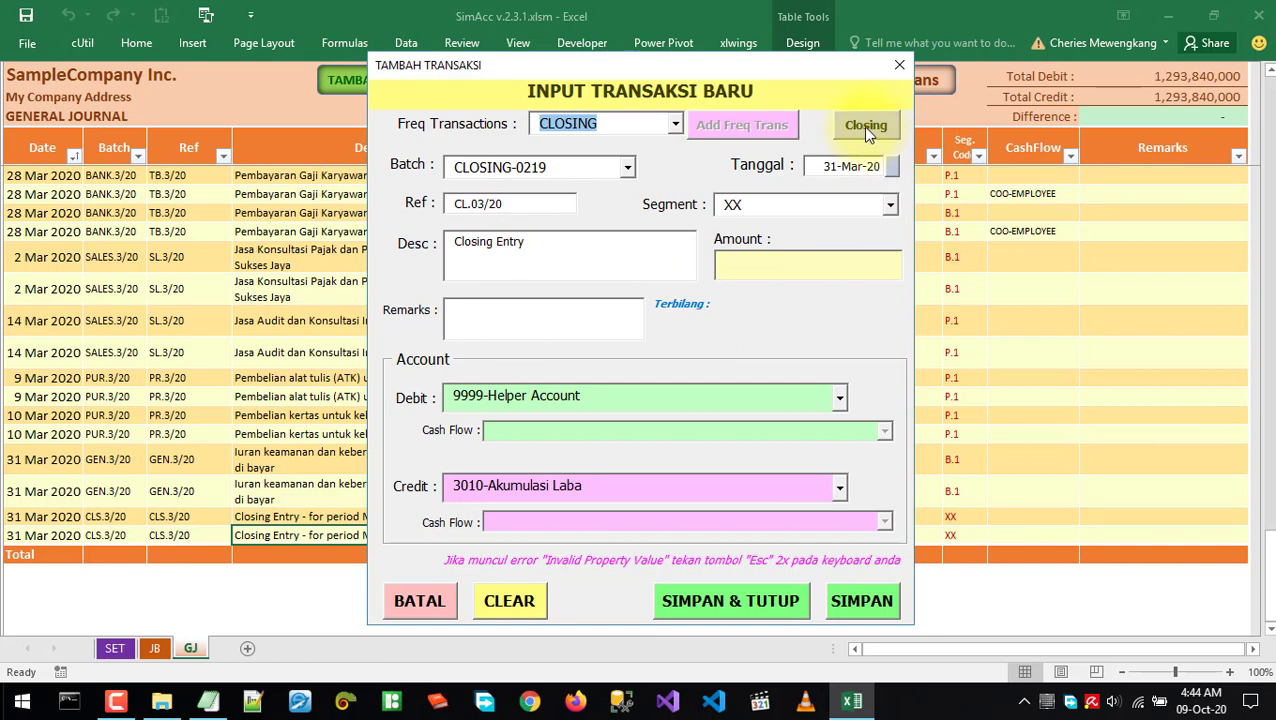
{"action": "left_click", "coordinate": [716, 276]}
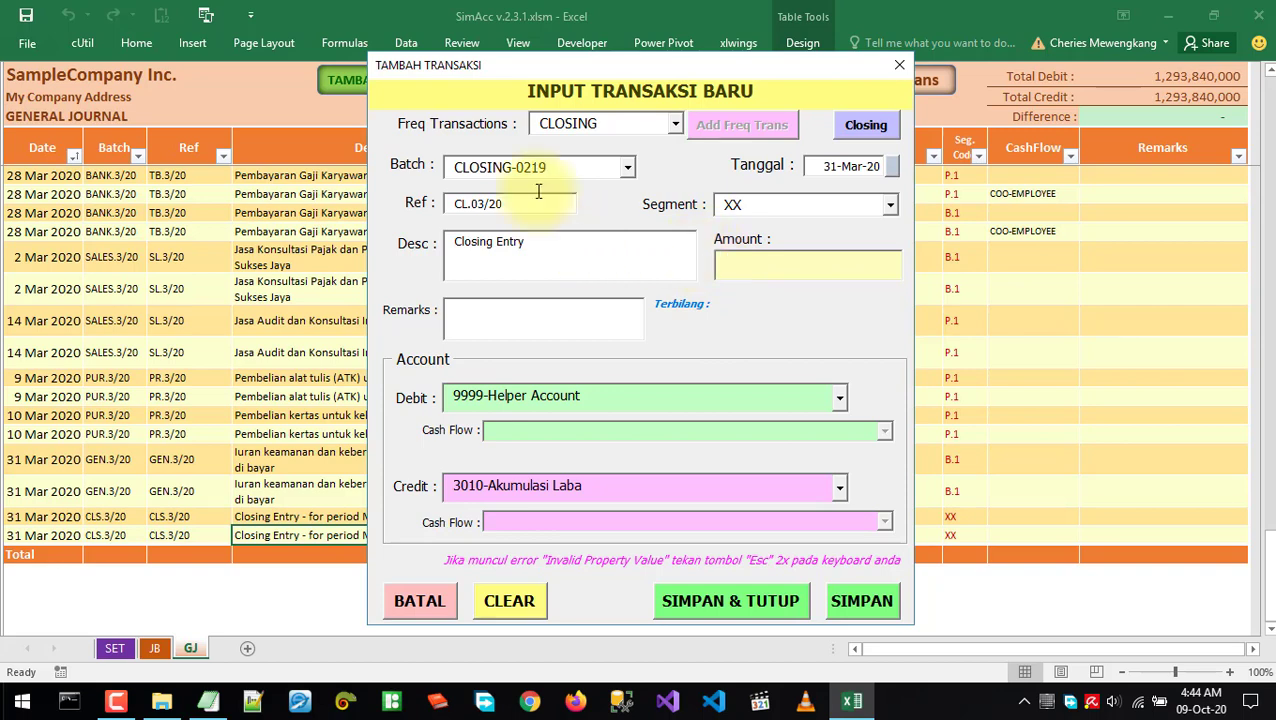
{"action": "left_click_drag", "start_coordinate": [598, 74], "coordinate": [604, 68]}
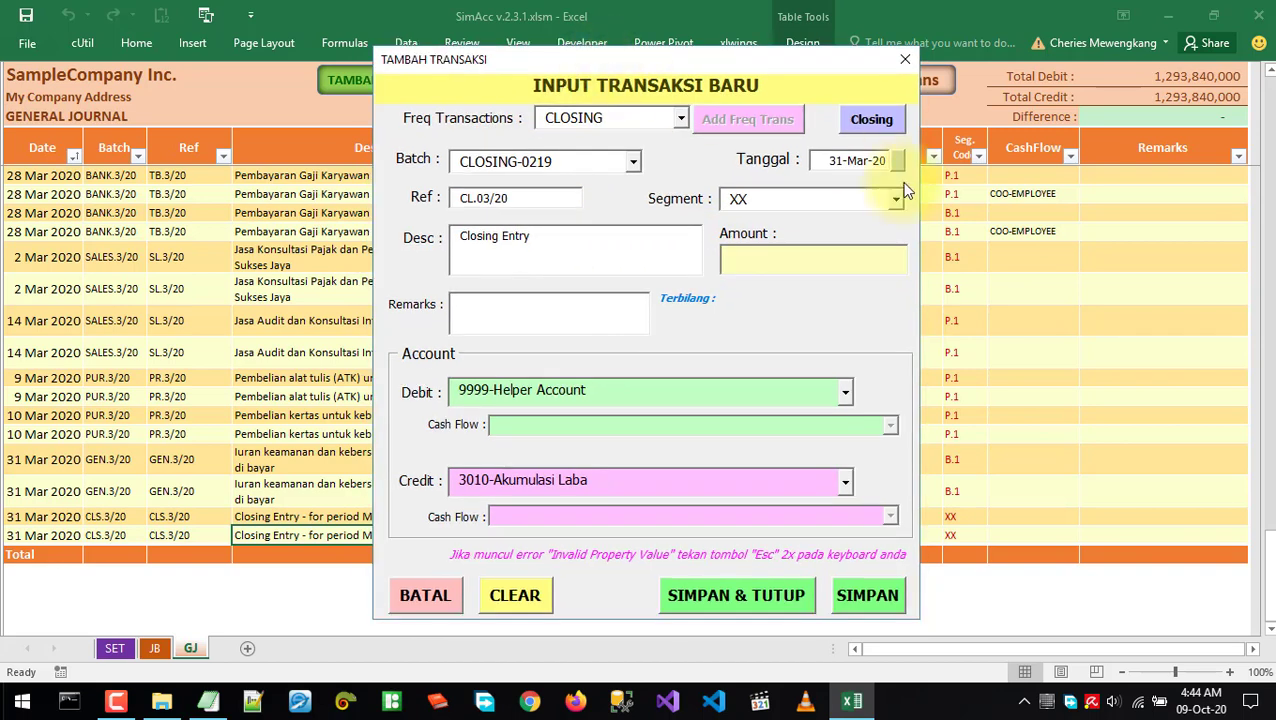
Generate the closing amount and period description with the Closing function, and cancel the entry without saving
{"action": "left_click", "coordinate": [871, 121]}
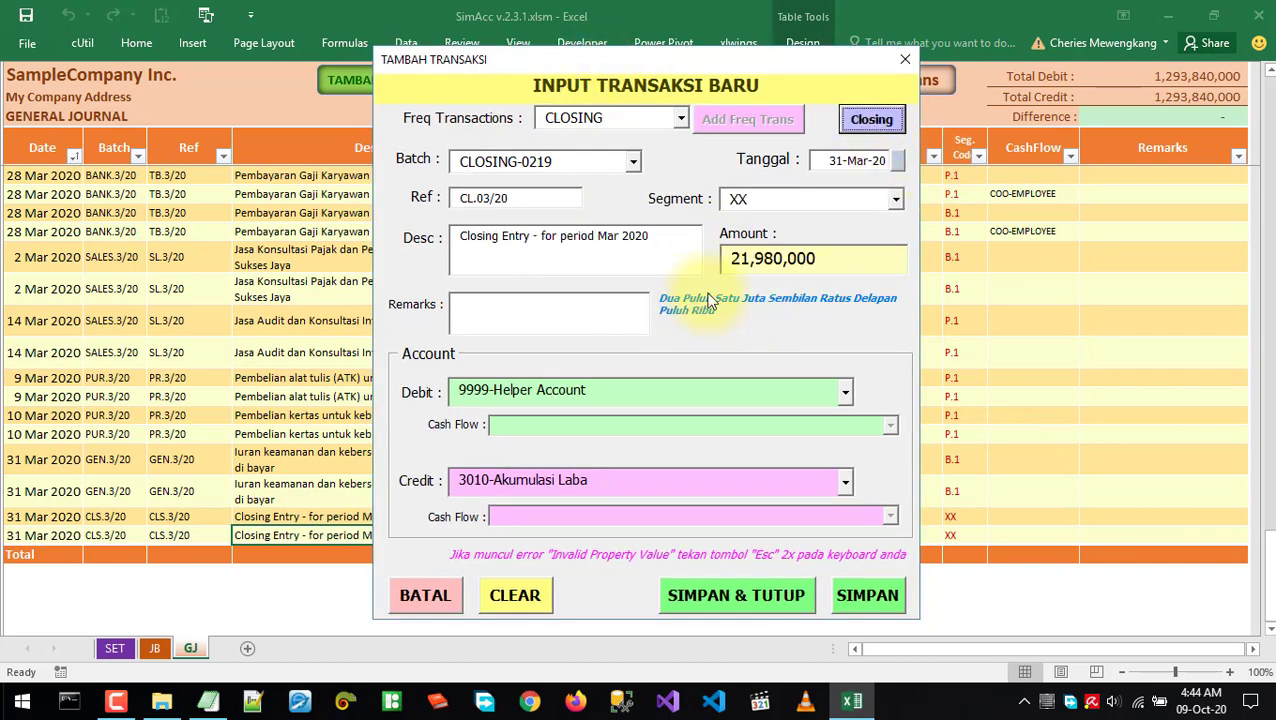
{"action": "left_click_drag", "start_coordinate": [733, 258], "coordinate": [822, 259]}
{"action": "left_click", "coordinate": [822, 259]}
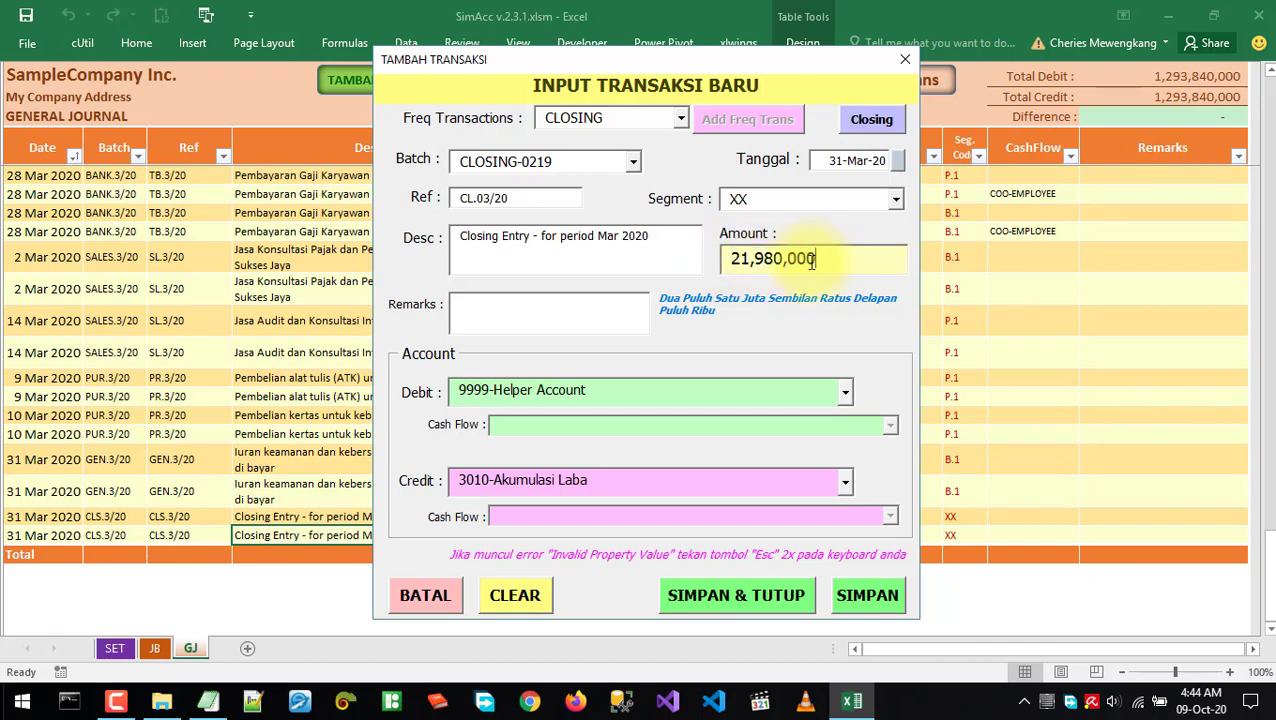
{"action": "left_click", "coordinate": [620, 332]}
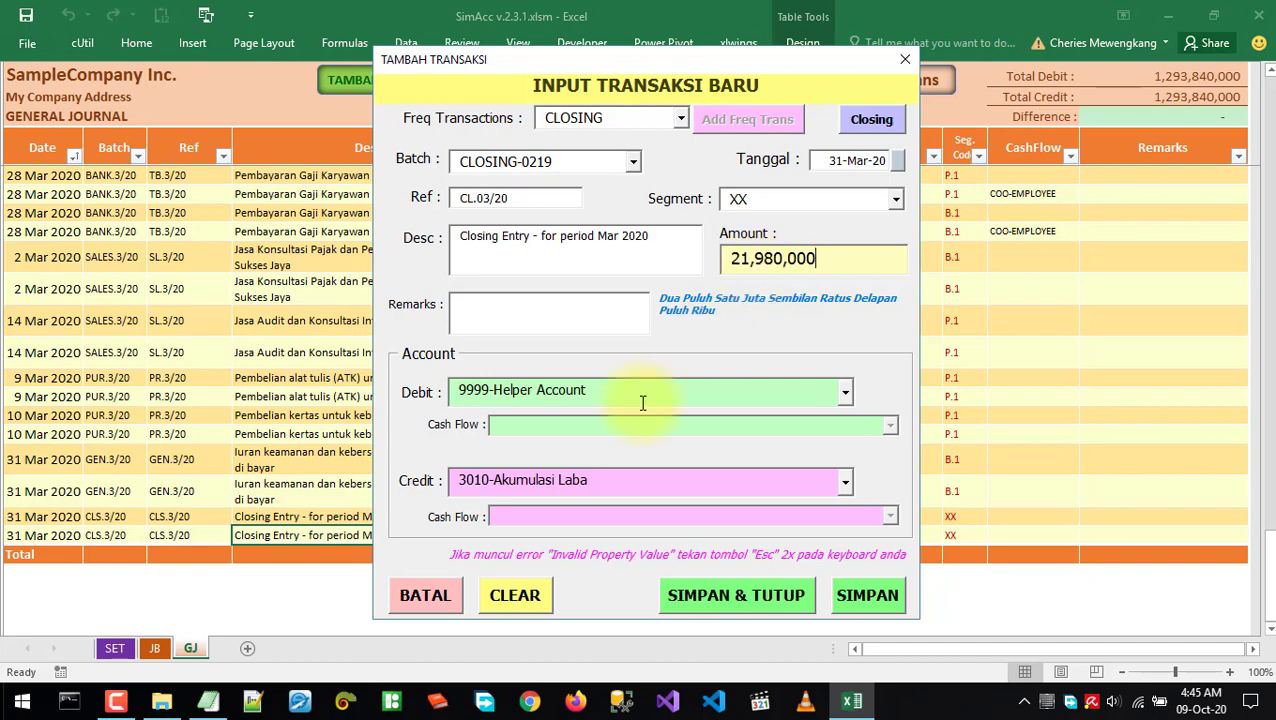
{"action": "left_click", "coordinate": [424, 595]}
{"action": "left_click", "coordinate": [375, 462]}
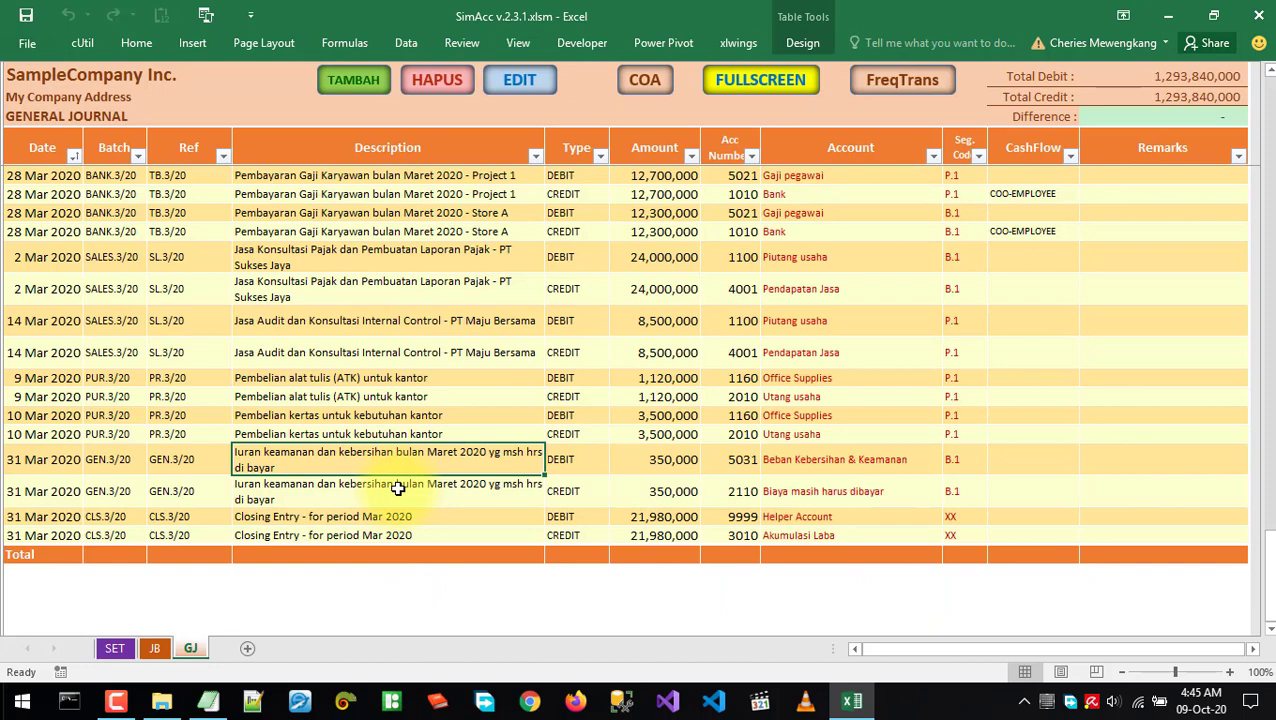
Switch to the AkelPad notes and highlight the heading Input Transaksi dengan Form
{"action": "left_click", "coordinate": [208, 700]}
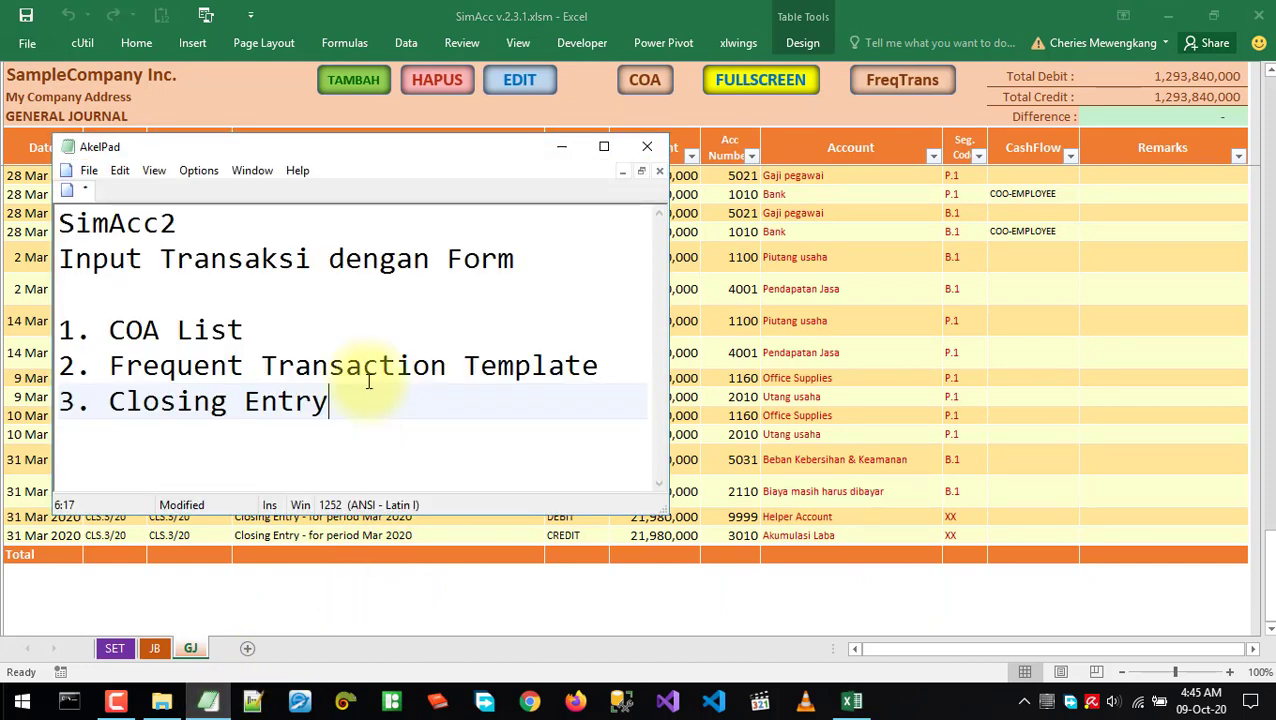
{"action": "left_click_drag", "start_coordinate": [541, 256], "coordinate": [92, 262]}
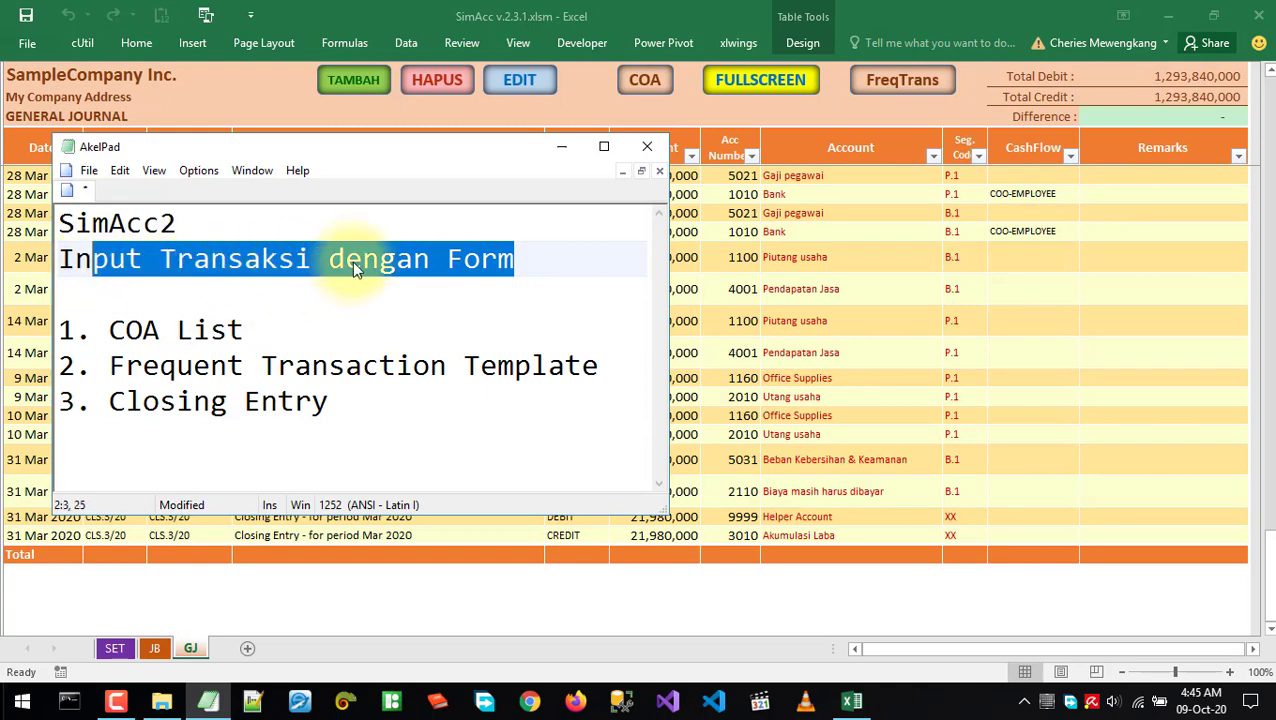
{"action": "left_click", "coordinate": [463, 259]}
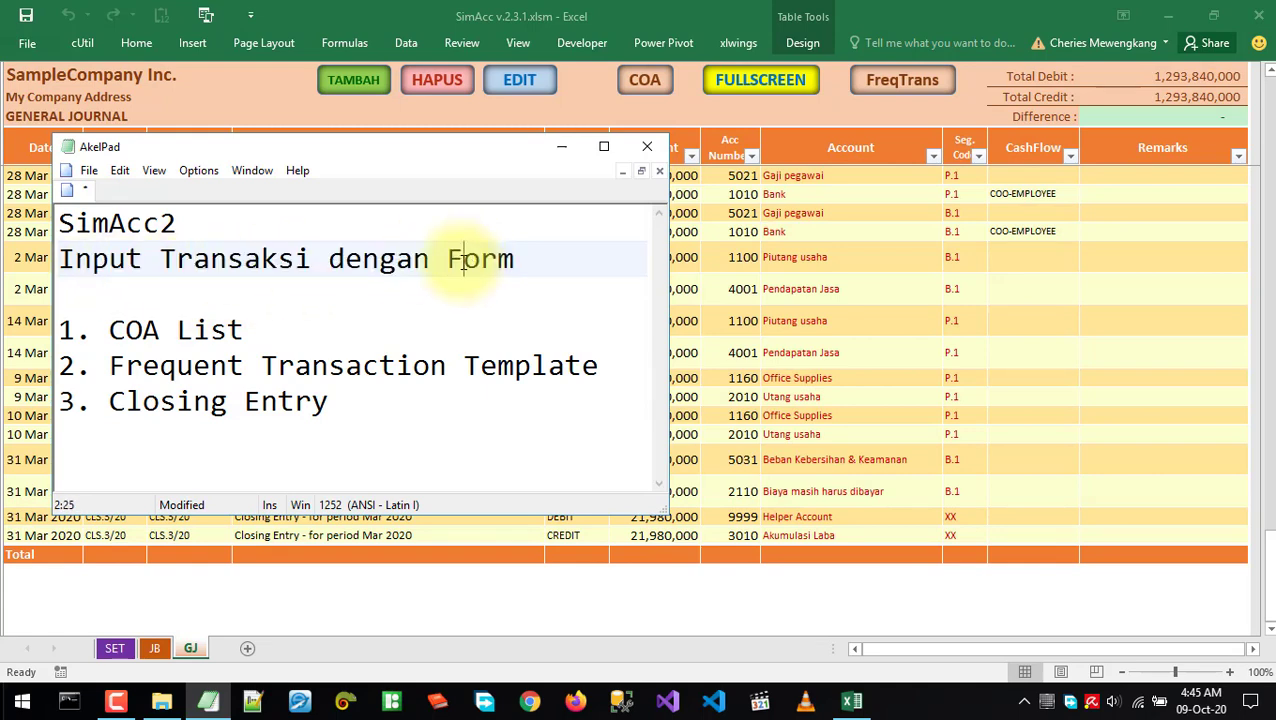